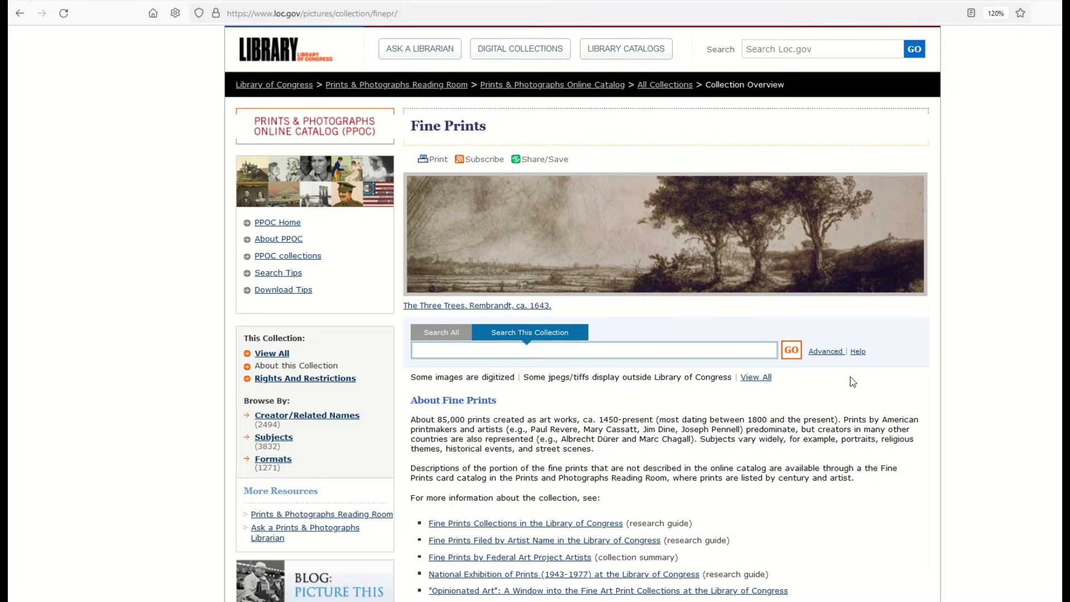
# Zoom the page to 150% and list every Fine Print in Gallery view.
pyautogui.hotkey('ctrl', '+')
pyautogui.hotkey('ctrl', '+')
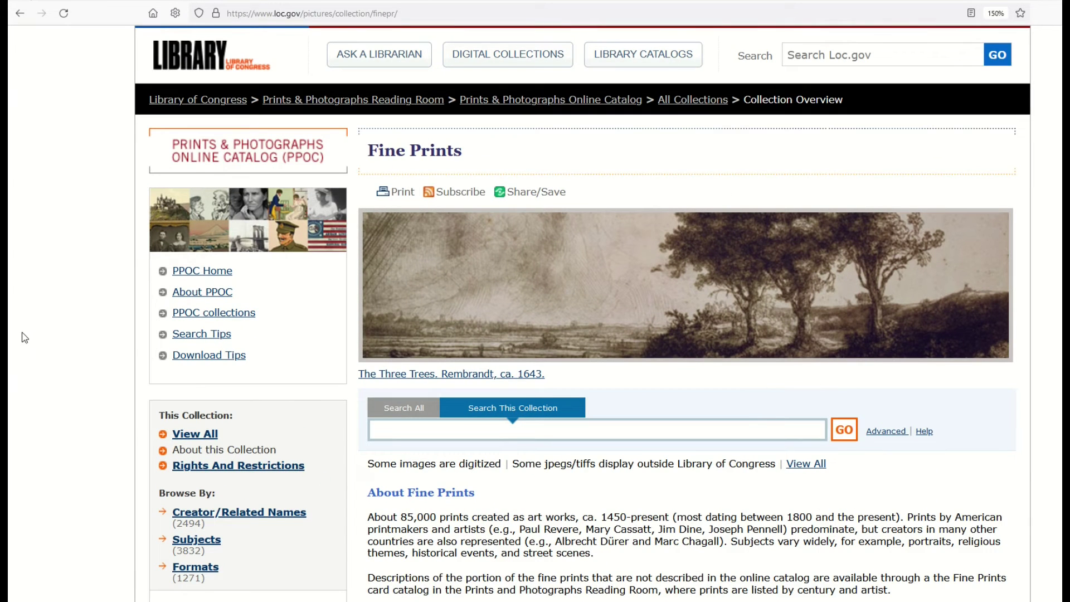
pyautogui.scroll(-3, 150, 326)
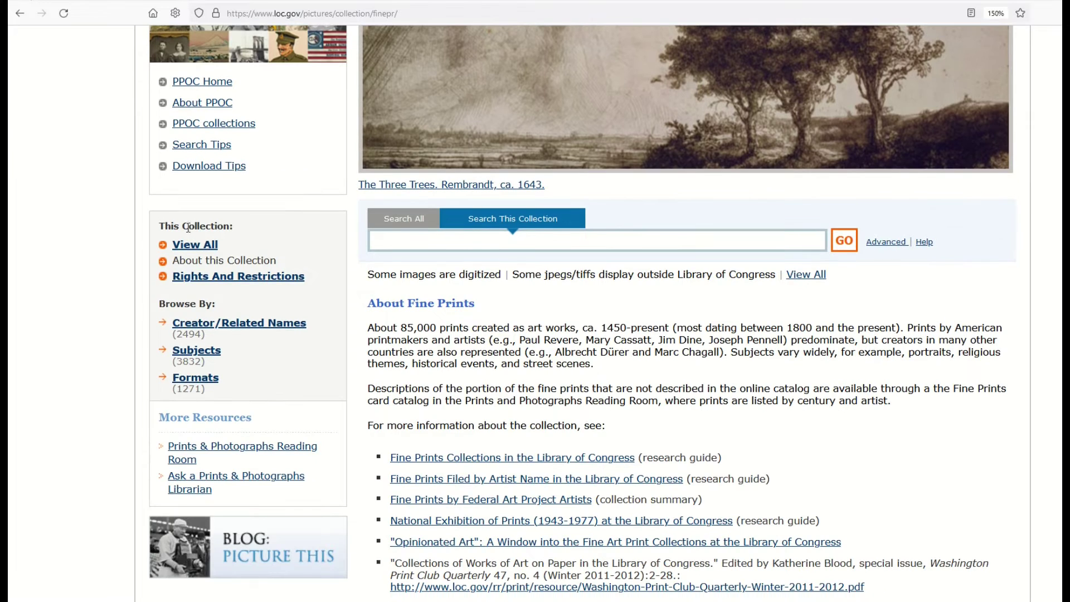
pyautogui.click(190, 244)
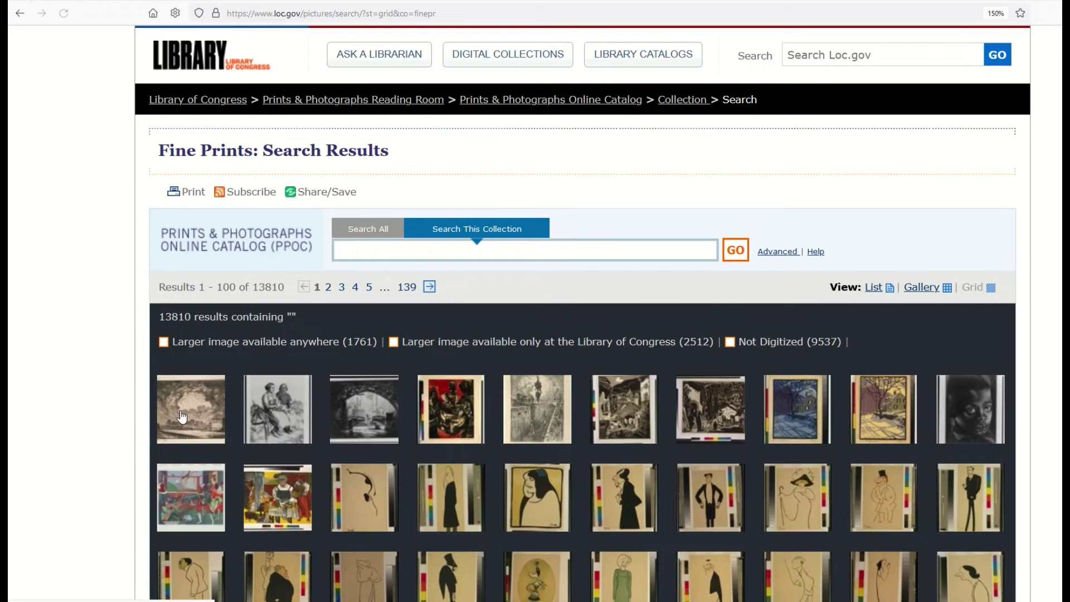
pyautogui.click(922, 289)
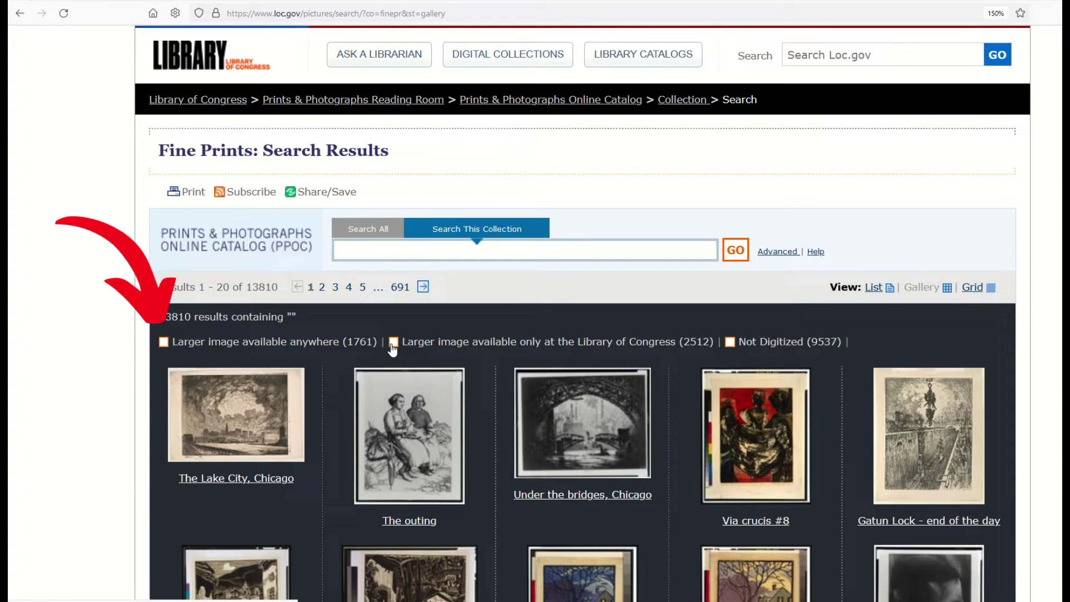
# Filter to 'Larger image available anywhere' (1761 prints) and scroll through the results.
pyautogui.click(164, 342)
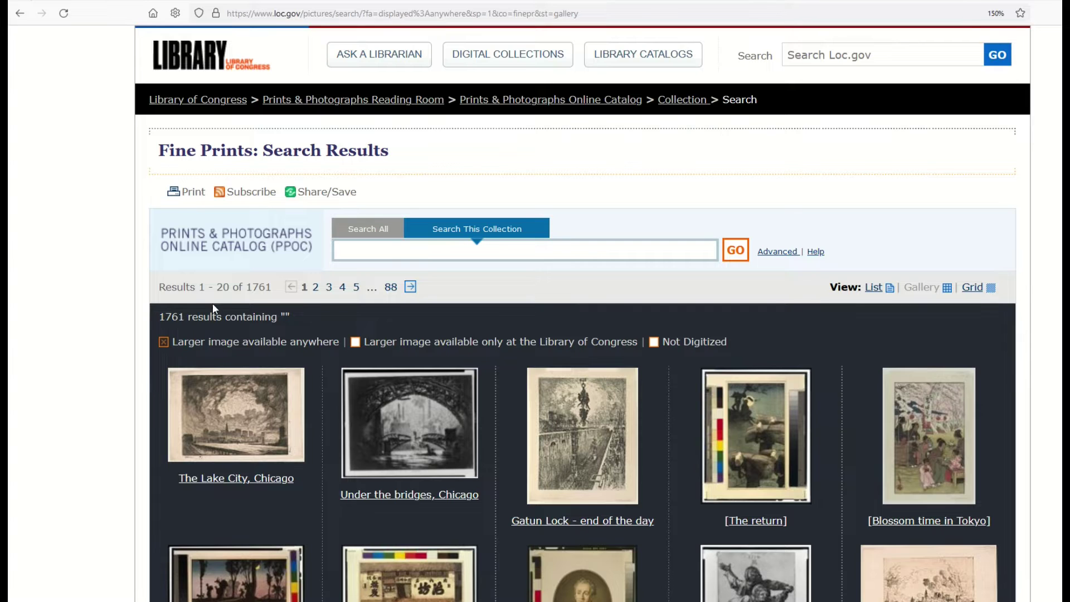
pyautogui.scroll(-5, 339, 316)
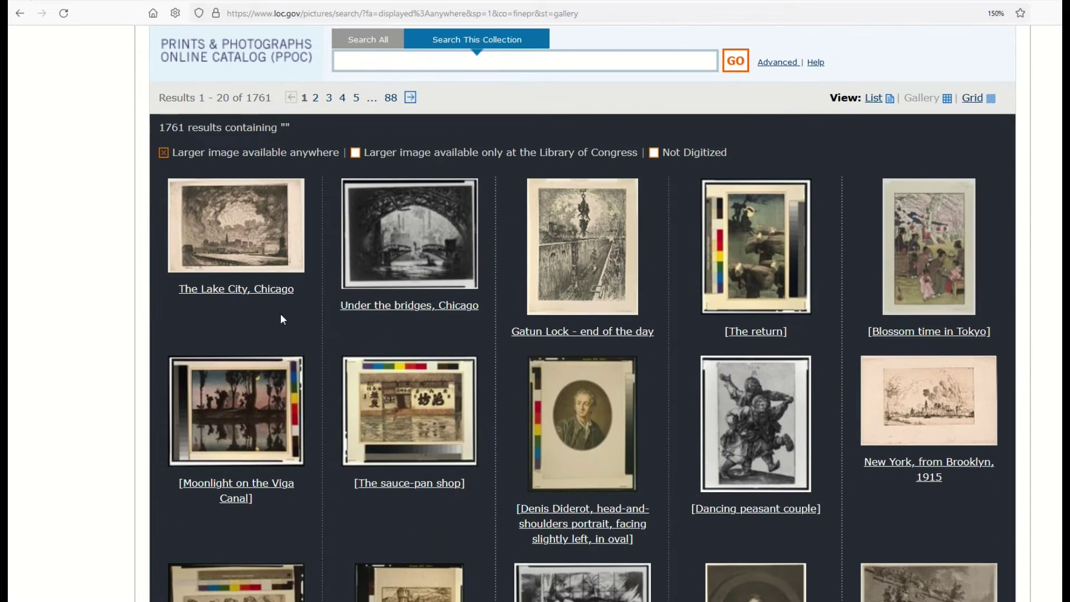
pyautogui.scroll(-5, 280, 317)
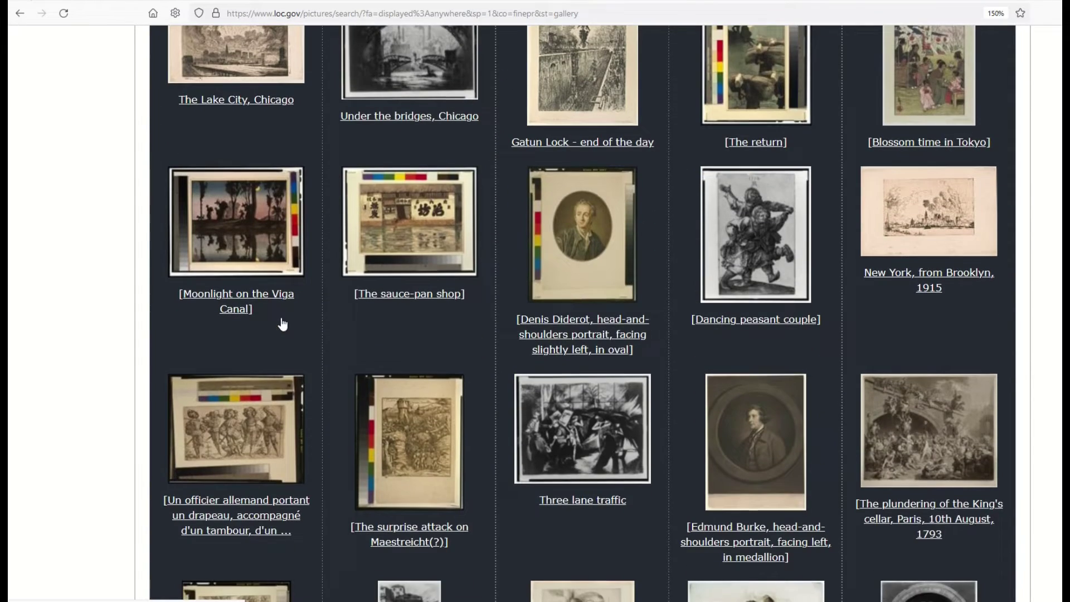
pyautogui.scroll(-4, 280, 316)
pyautogui.scroll(-4, 281, 322)
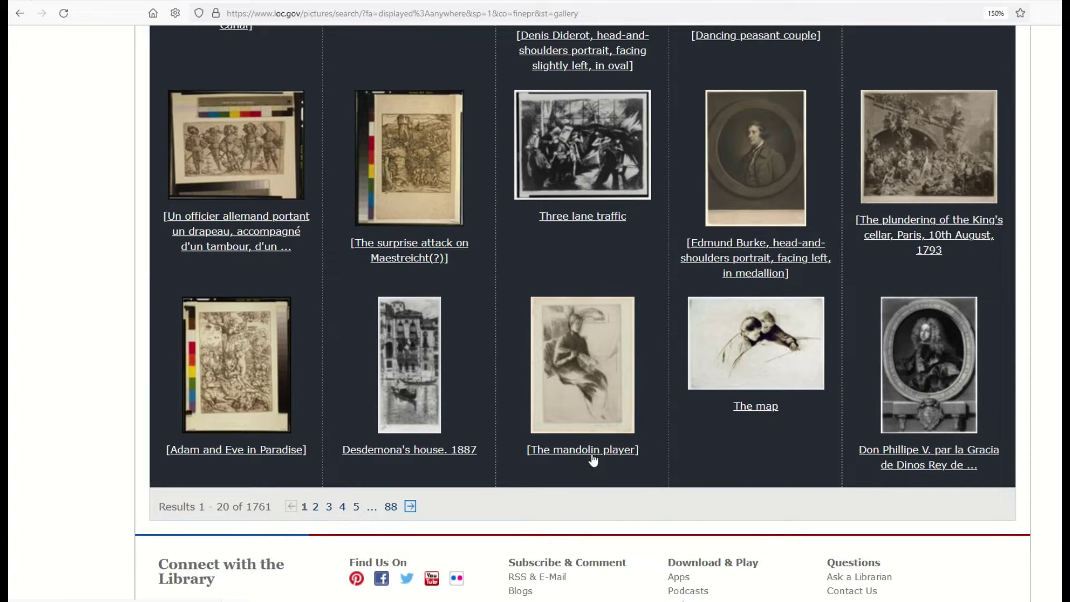
# Open The mandolin player record in a new window and look it over.
pyautogui.rightClick(555, 363)
pyautogui.click(585, 61)
pyautogui.scroll(-2, 402, 252)
pyautogui.scroll(3, 487, 231)
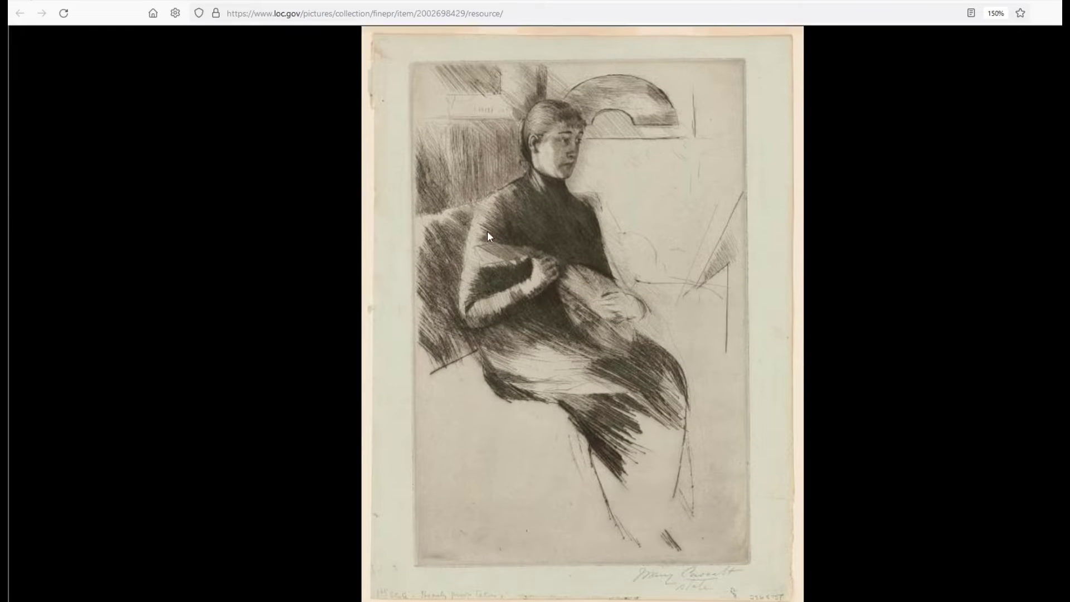
pyautogui.scroll(2, 603, 340)
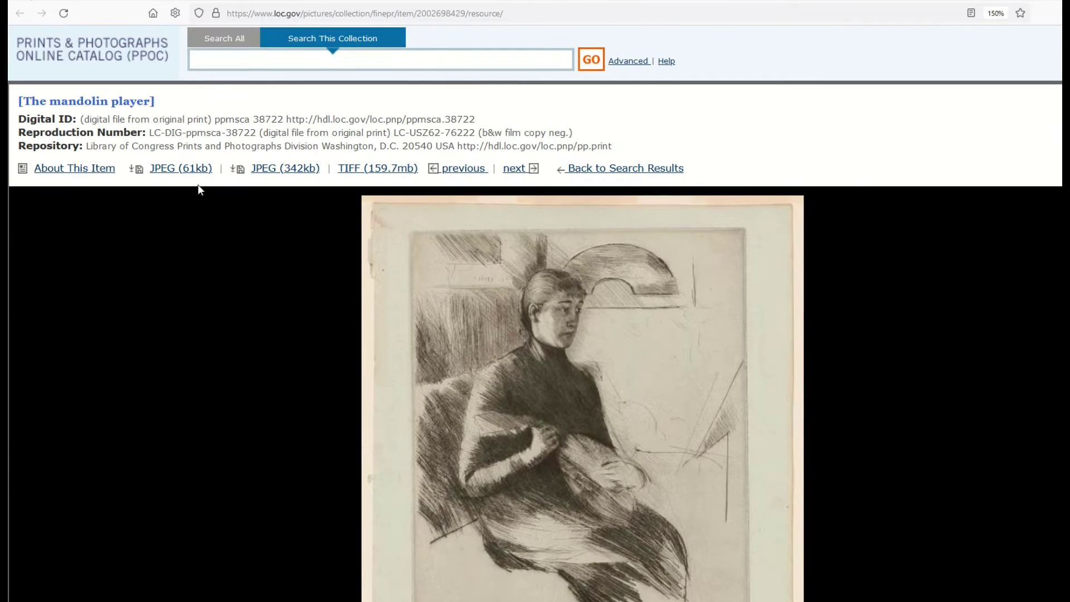
pyautogui.scroll(-2, 493, 253)
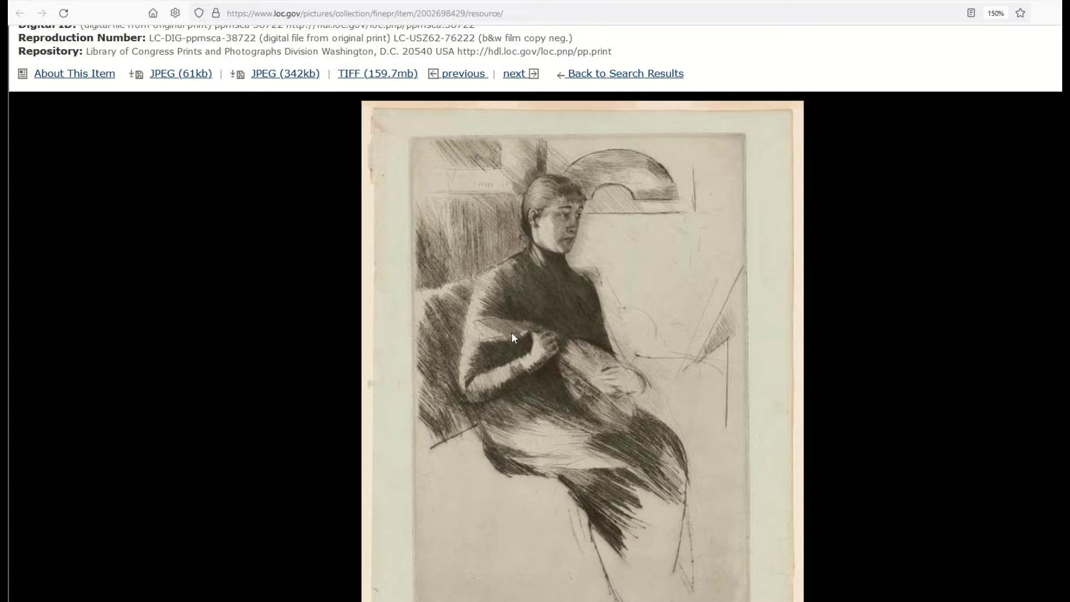
# Bring up the Save Image As option for the full-size 342kb JPEG of the etching.
pyautogui.rightClick(527, 277)
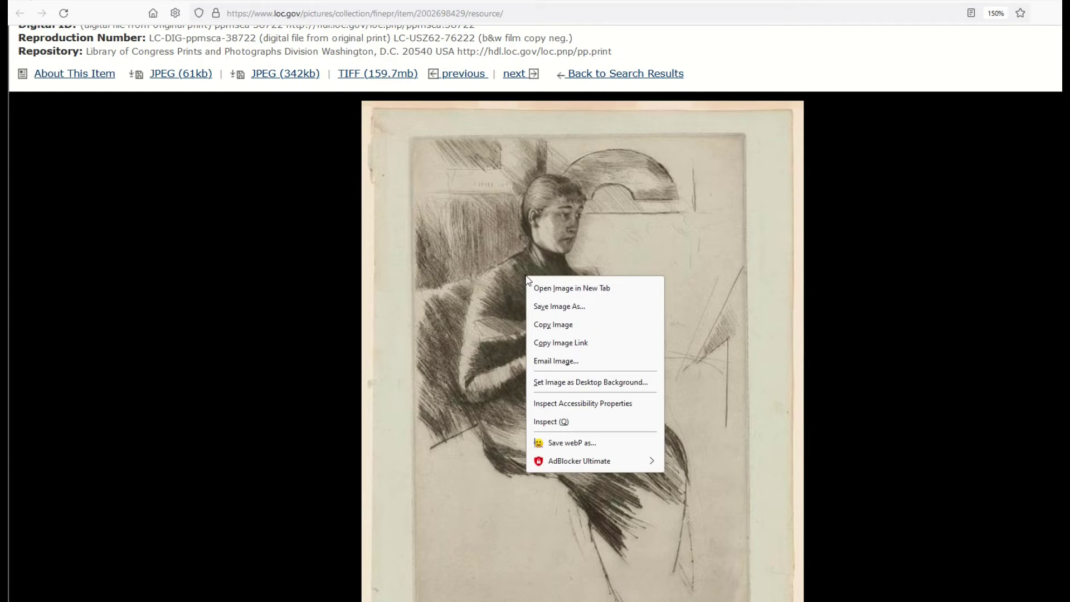
pyautogui.click(213, 199)
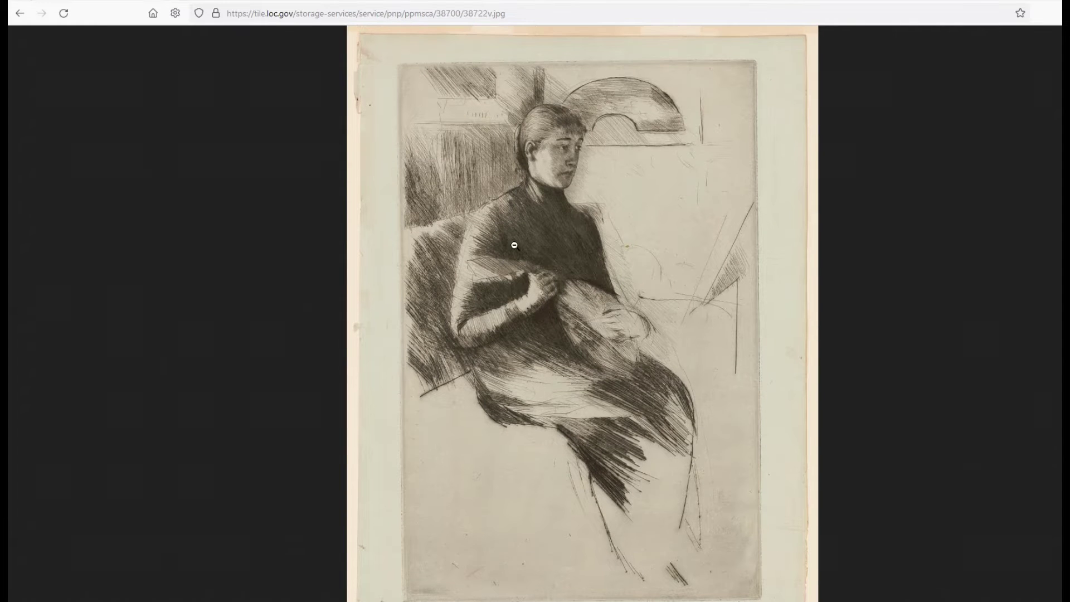
pyautogui.rightClick(515, 248)
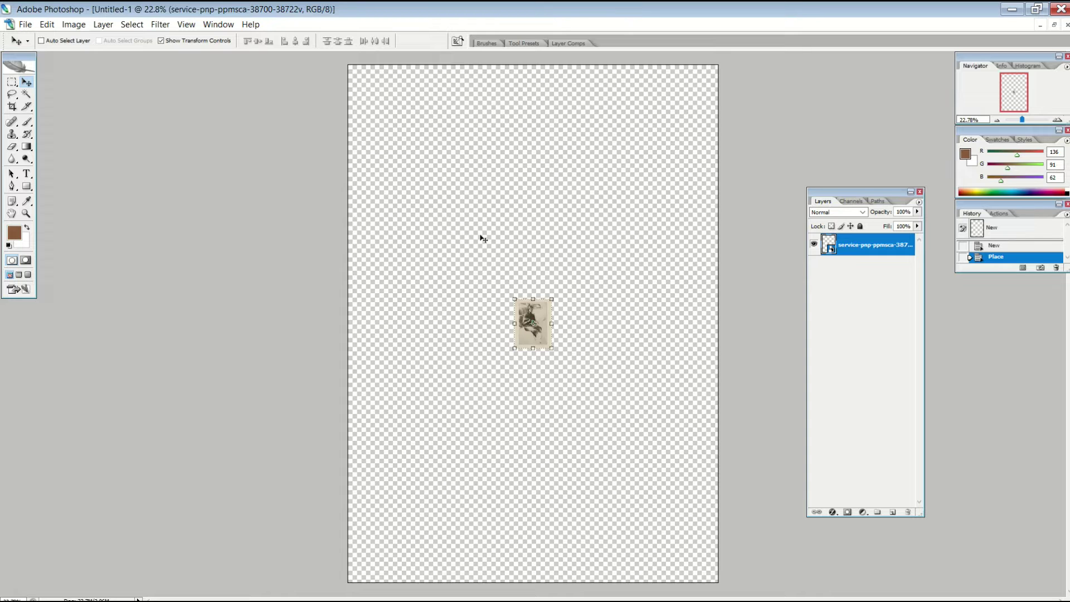
# Scale the placed mandolin player etching up about 211% so it nearly fills the portrait canvas.
pyautogui.moveTo(533, 329)
pyautogui.mouseDown()
pyautogui.moveTo(535, 278)
pyautogui.moveTo(541, 334)
pyautogui.mouseUp()
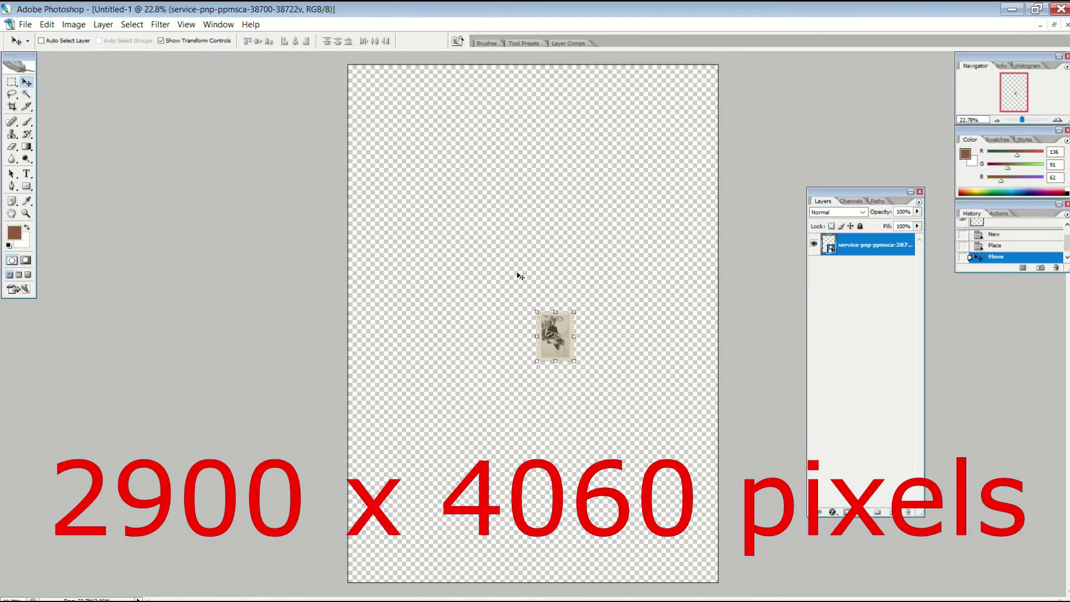
pyautogui.moveTo(536, 312); pyautogui.dragTo(365, 85)
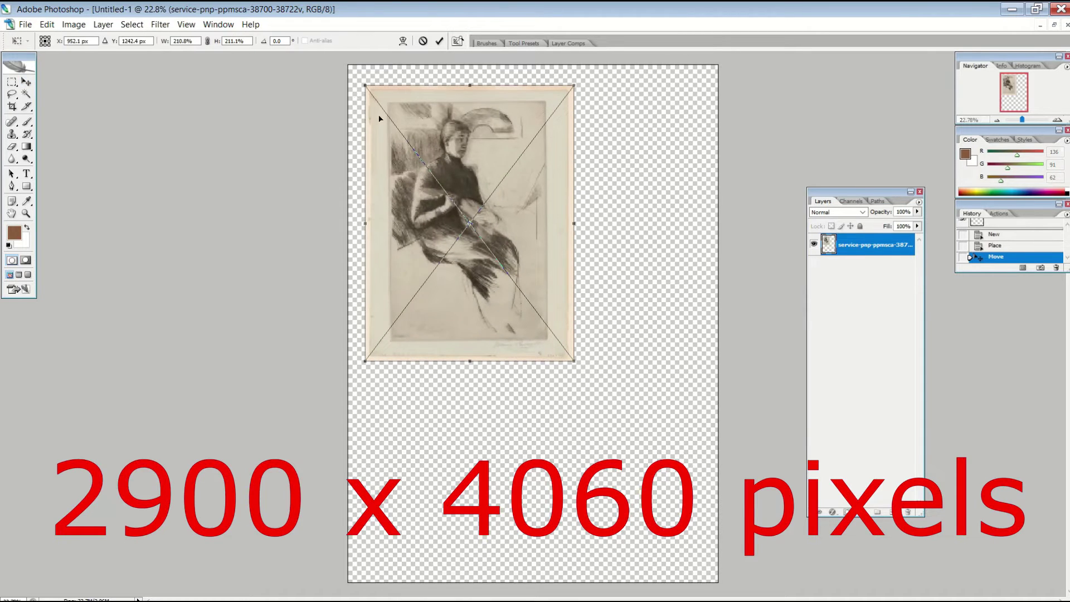
pyautogui.moveTo(577, 365); pyautogui.dragTo(711, 552)
pyautogui.press('v')
pyautogui.click(479, 233)
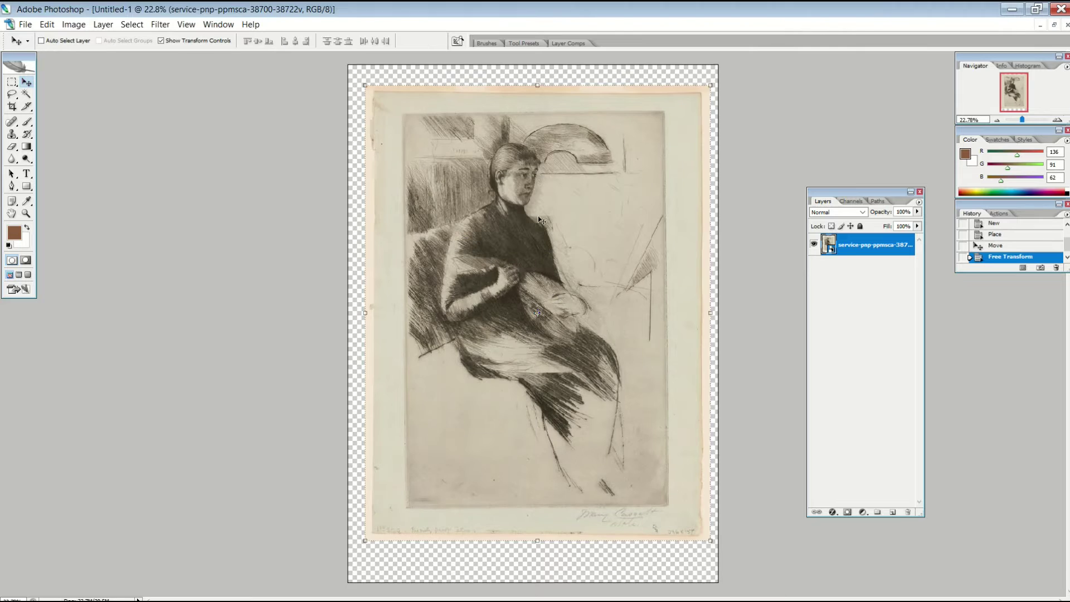
pyautogui.moveTo(390, 115); pyautogui.dragTo(356, 88)
pyautogui.press('Return')
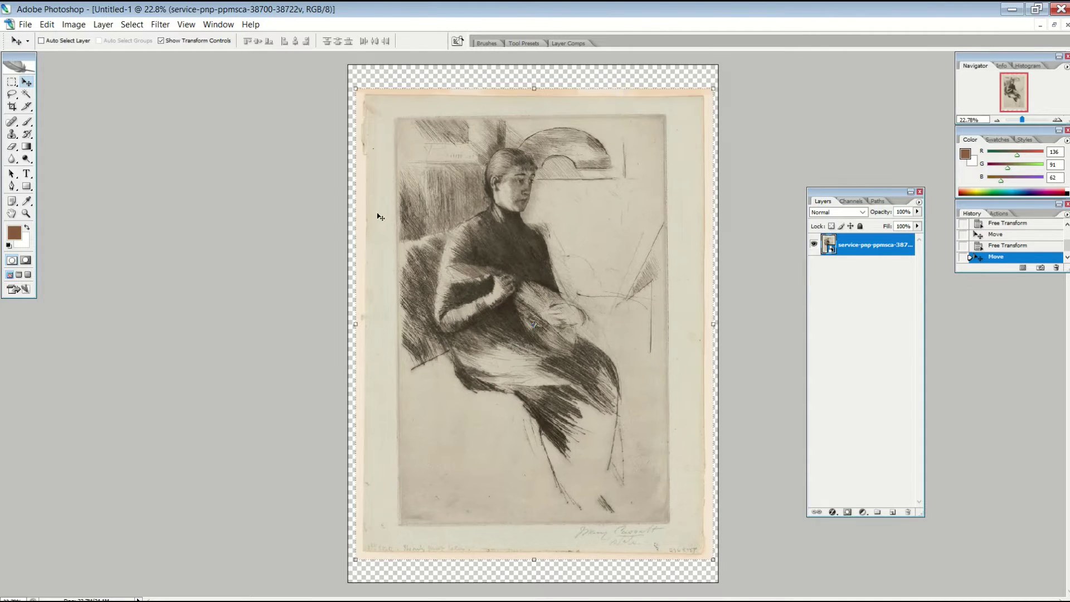
pyautogui.moveTo(11, 146); pyautogui.dragTo(61, 169)
# Magic-erase the paper margins after rasterizing the layer, and wipe stray marks along the edge.
pyautogui.click(409, 249)
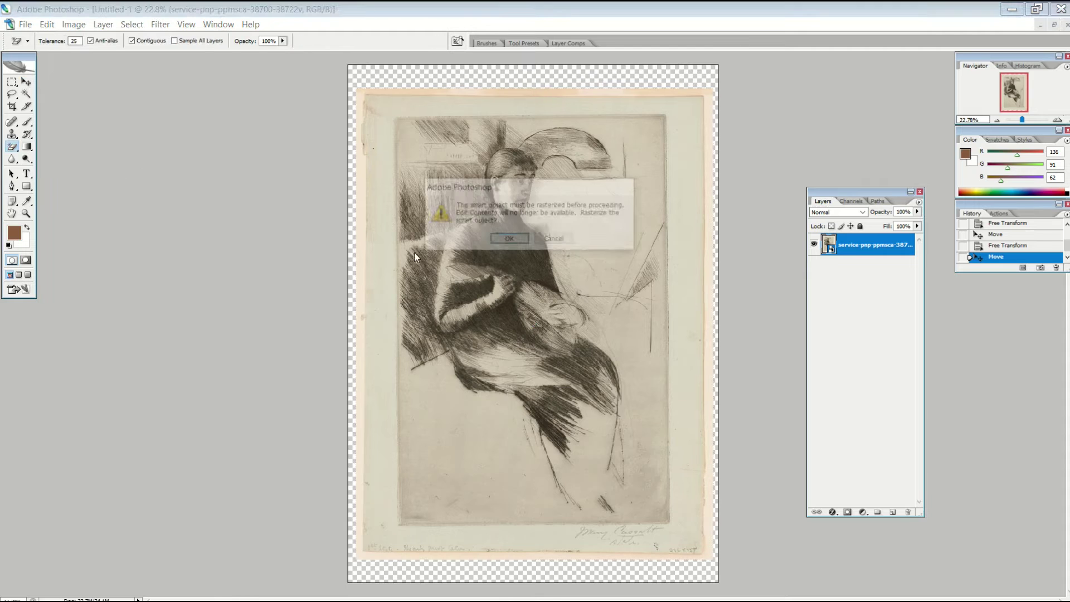
pyautogui.click(502, 239)
pyautogui.click(361, 296)
pyautogui.click(361, 296)
pyautogui.click(361, 296)
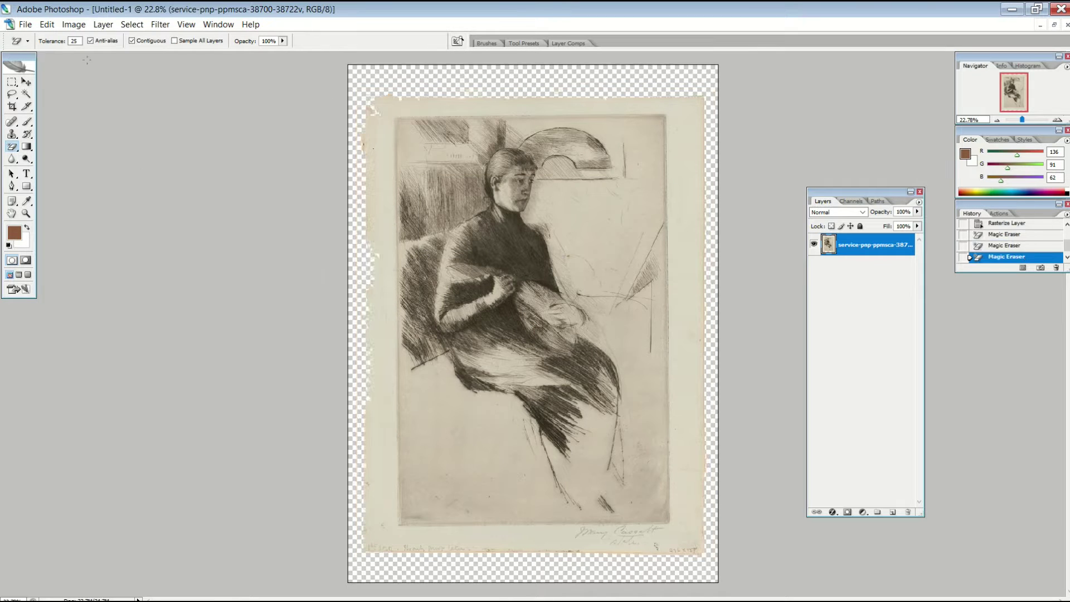
pyautogui.click(383, 183)
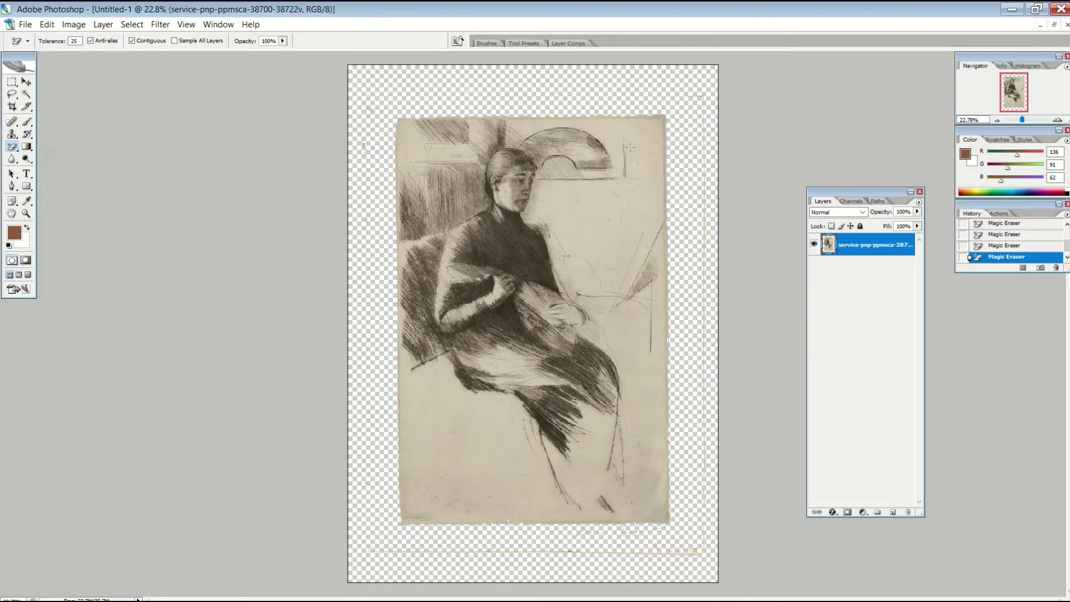
pyautogui.moveTo(12, 147); pyautogui.dragTo(122, 147)
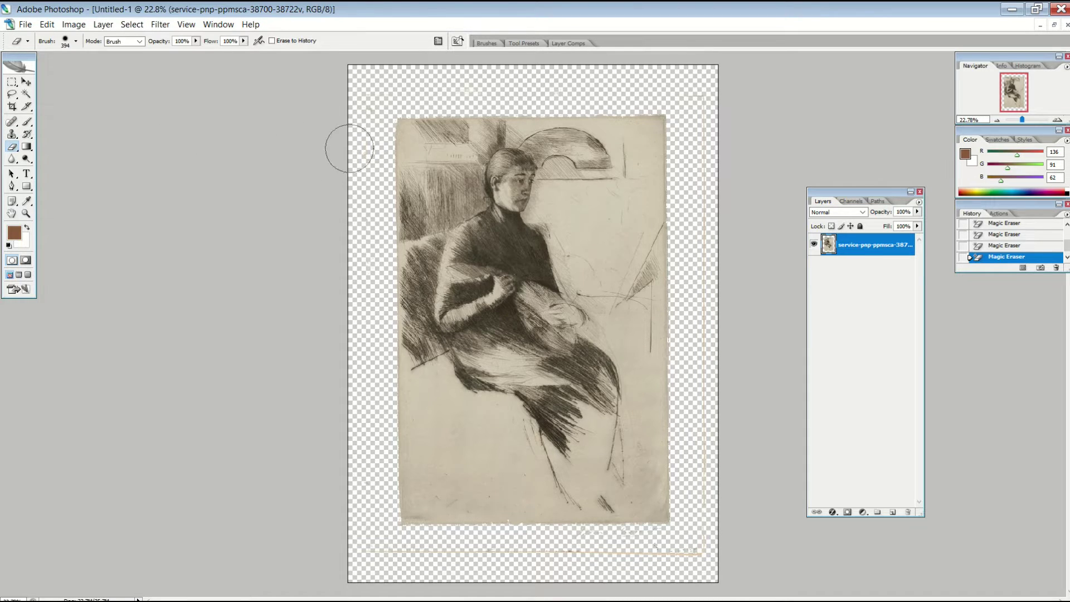
pyautogui.moveTo(349, 143)
pyautogui.mouseDown()
pyautogui.moveTo(363, 296)
pyautogui.moveTo(355, 534)
pyautogui.moveTo(423, 559)
pyautogui.moveTo(580, 562)
pyautogui.moveTo(695, 112)
pyautogui.mouseUp()
# Scale the trimmed etching up slightly from its top-left corner.
pyautogui.click(26, 82)
pyautogui.moveTo(360, 94); pyautogui.dragTo(334, 59)
pyautogui.press('Return')
# Add a Vintage Paper layer under the etching, compare with the etching hidden, and erase the signature.
pyautogui.moveTo(325, 271); pyautogui.dragTo(325, 278)
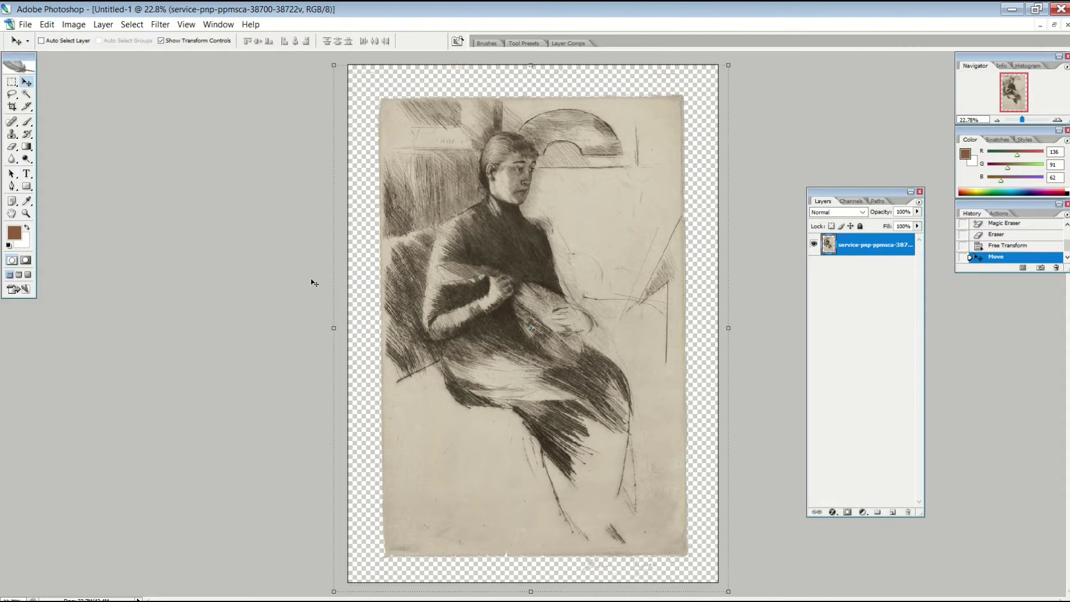
pyautogui.click(893, 512)
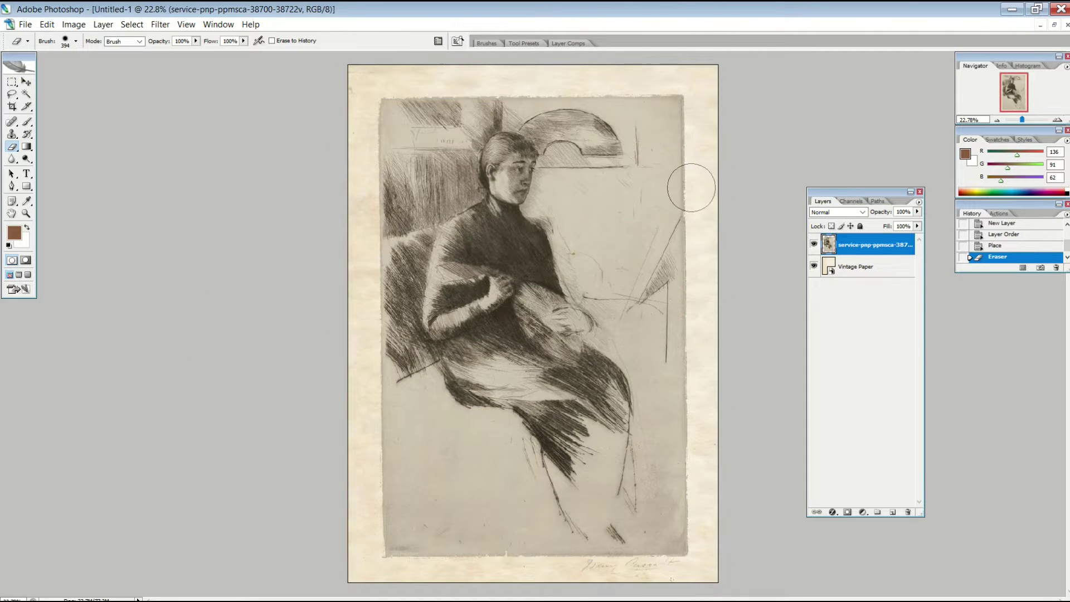
pyautogui.click(813, 243)
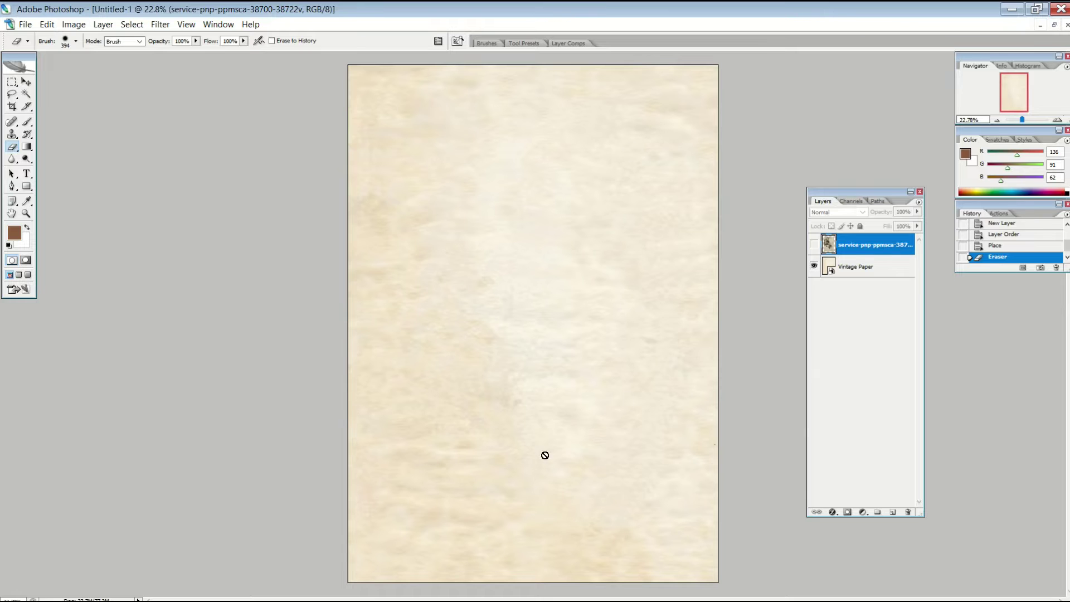
pyautogui.click(814, 244)
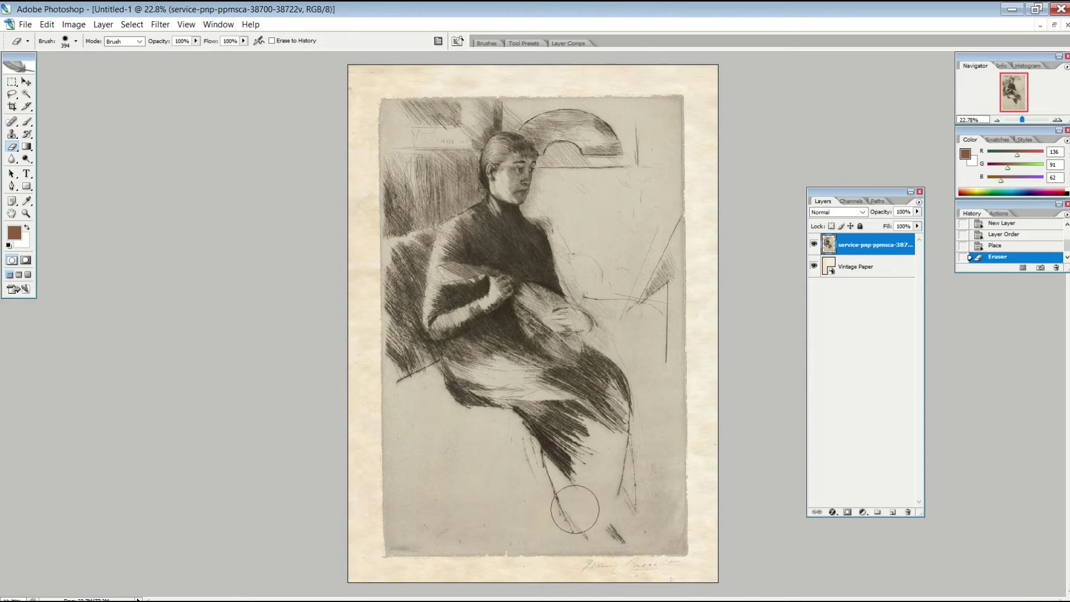
pyautogui.moveTo(595, 558)
pyautogui.mouseDown()
pyautogui.moveTo(599, 580)
pyautogui.moveTo(688, 574)
pyautogui.mouseUp()
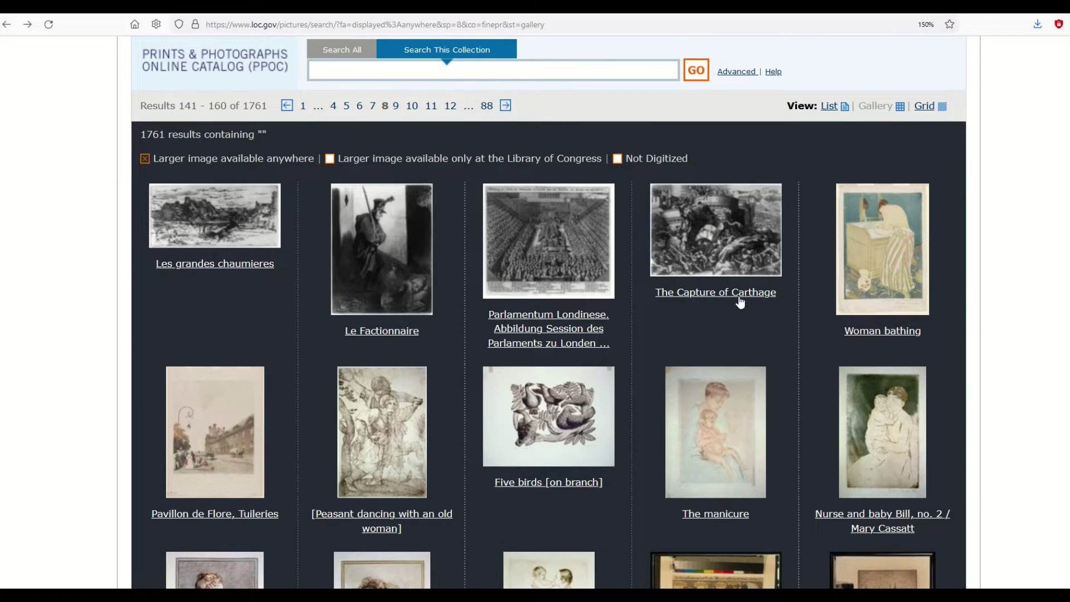
# Open The Capture of Carthage full record, zoom it to 180%, and highlight the title.
pyautogui.click(709, 245)
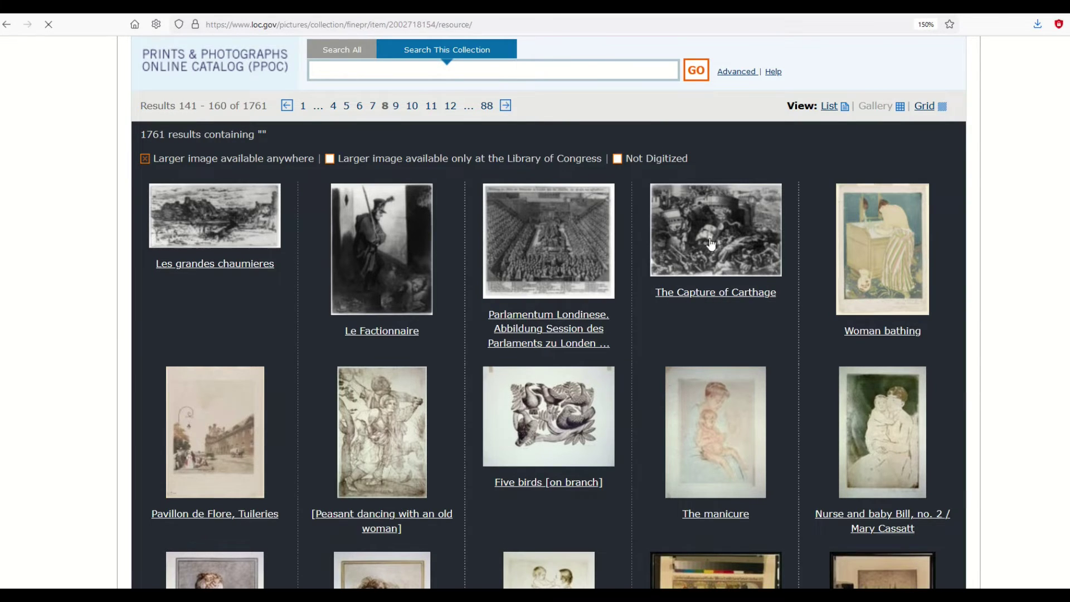
pyautogui.scroll(-5, 94, 331)
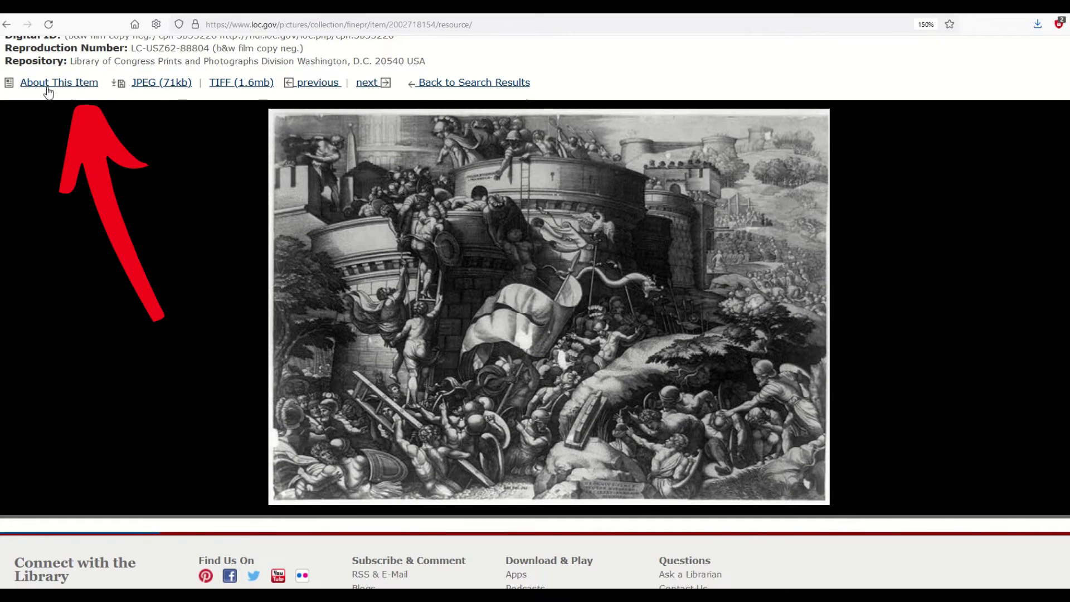
pyautogui.click(55, 85)
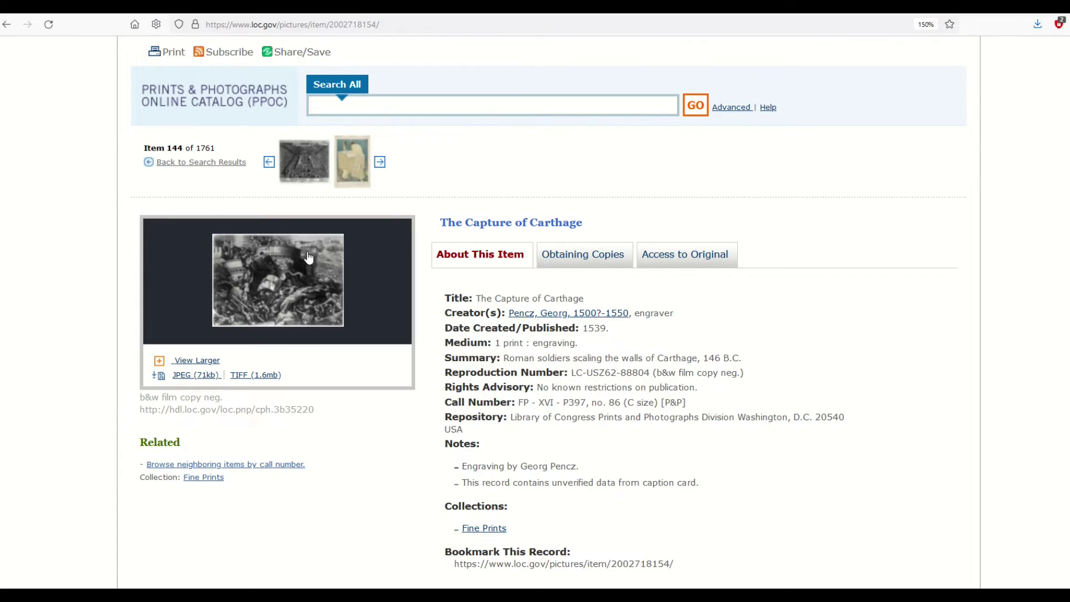
pyautogui.hotkey('ctrl', '+')
pyautogui.hotkey('ctrl', '+')
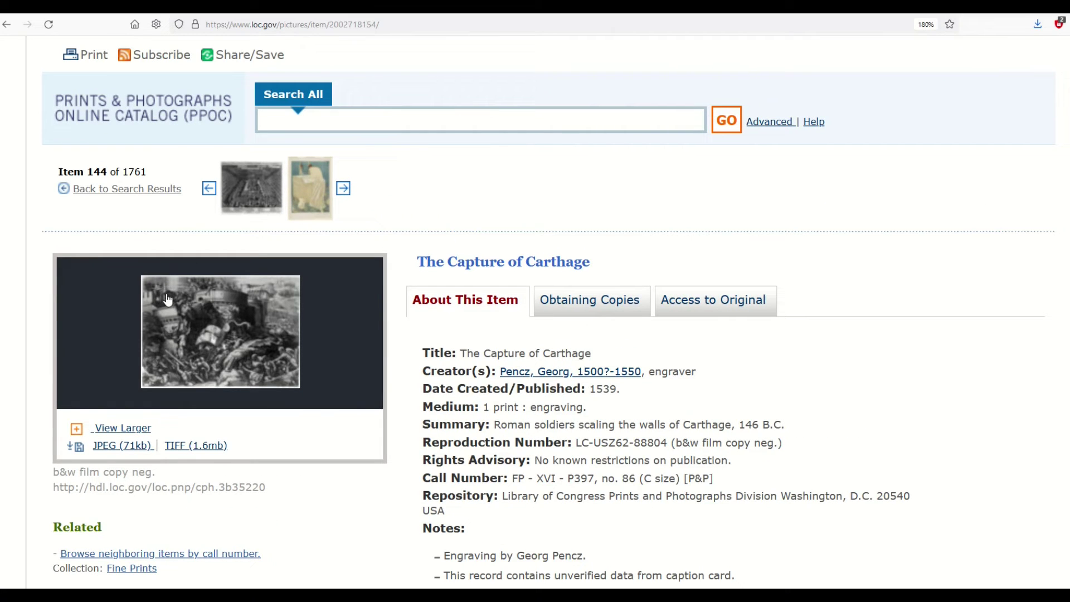
pyautogui.moveTo(431, 351); pyautogui.dragTo(550, 353)
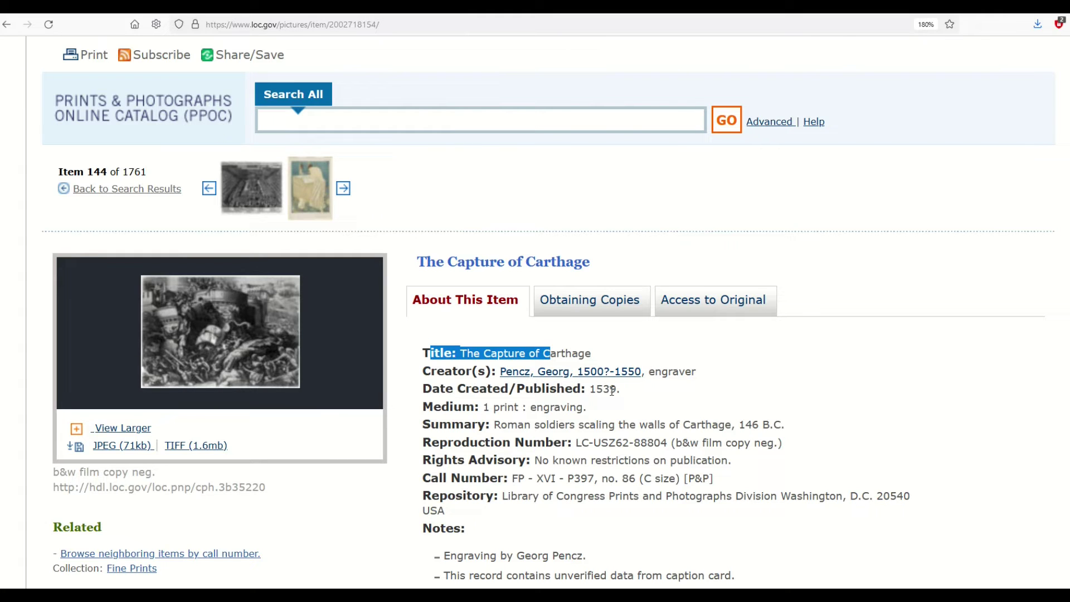
pyautogui.click(480, 368)
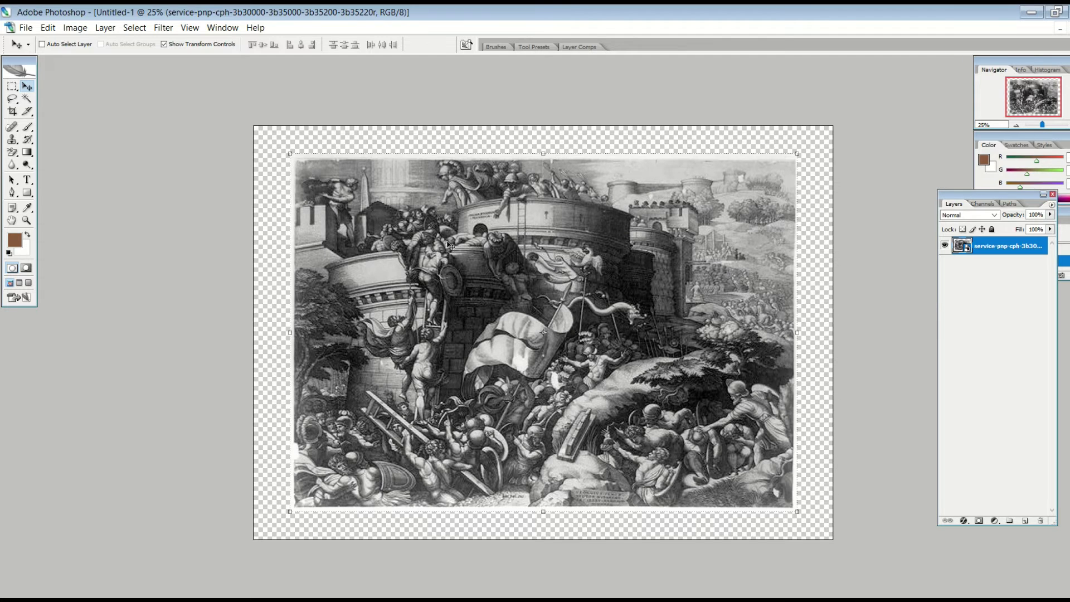
# Add Layer 1 beneath the engraving and fill it solid black.
pyautogui.moveTo(450, 245)
pyautogui.mouseDown()
pyautogui.moveTo(424, 271)
pyautogui.moveTo(453, 249)
pyautogui.mouseUp()
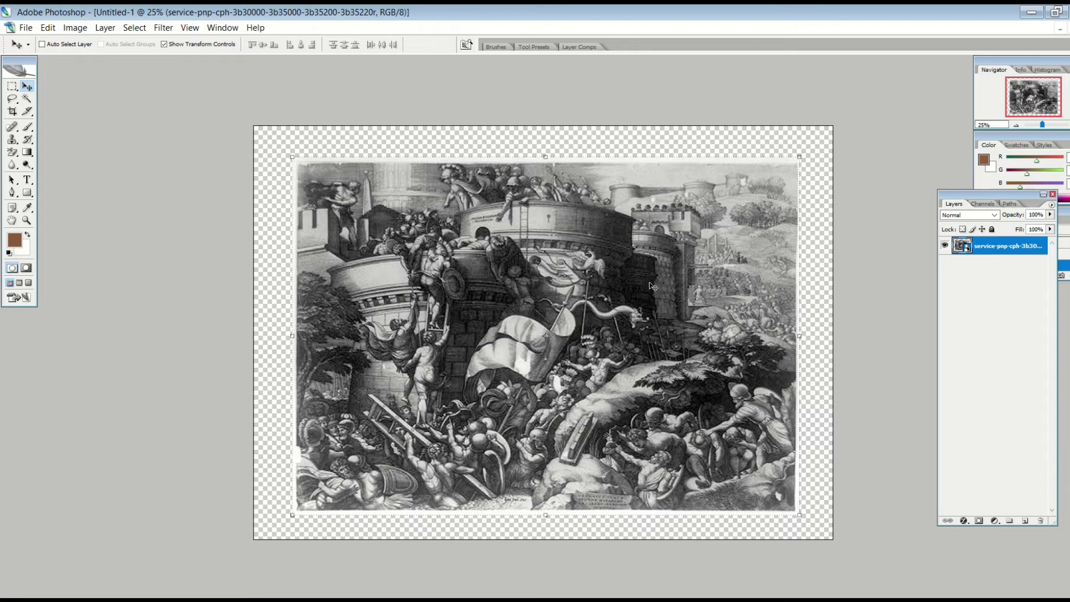
pyautogui.click(1025, 521)
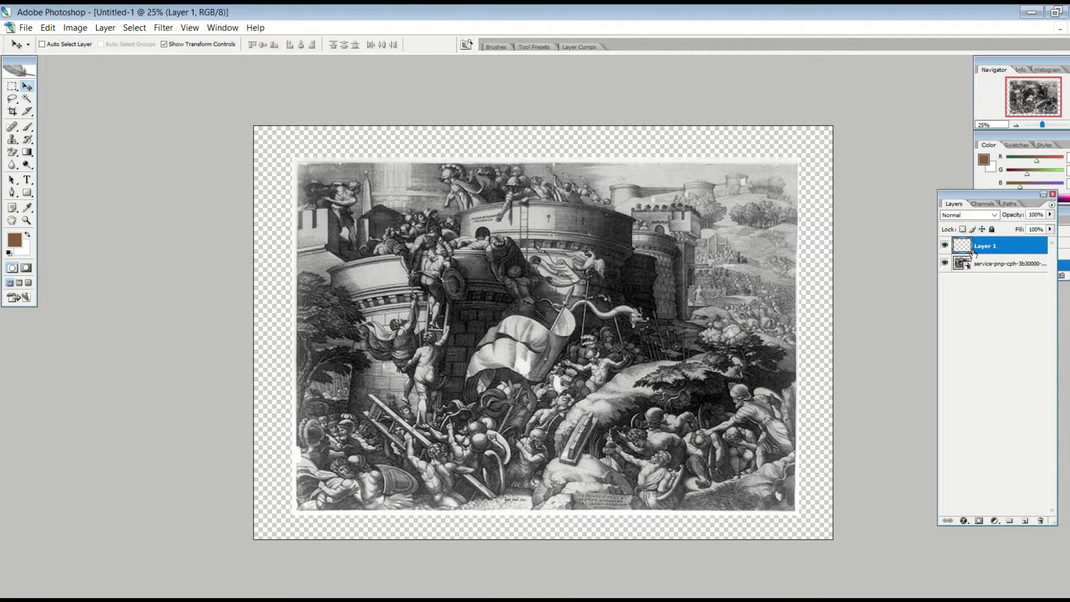
pyautogui.moveTo(974, 253); pyautogui.dragTo(980, 277)
pyautogui.click(15, 245)
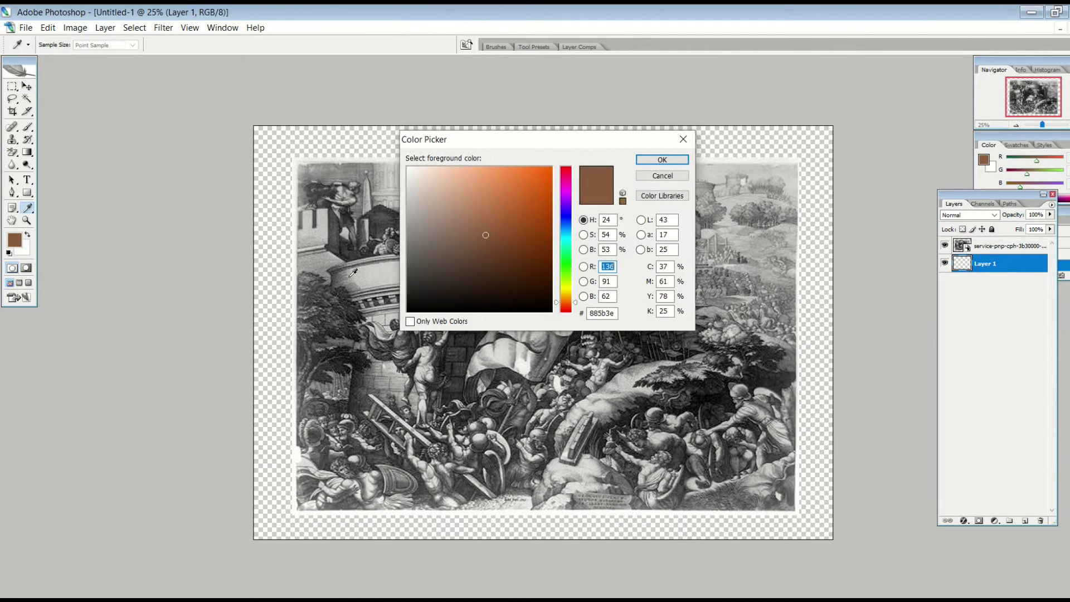
pyautogui.moveTo(448, 236); pyautogui.dragTo(350, 350)
pyautogui.click(661, 160)
pyautogui.press('v')
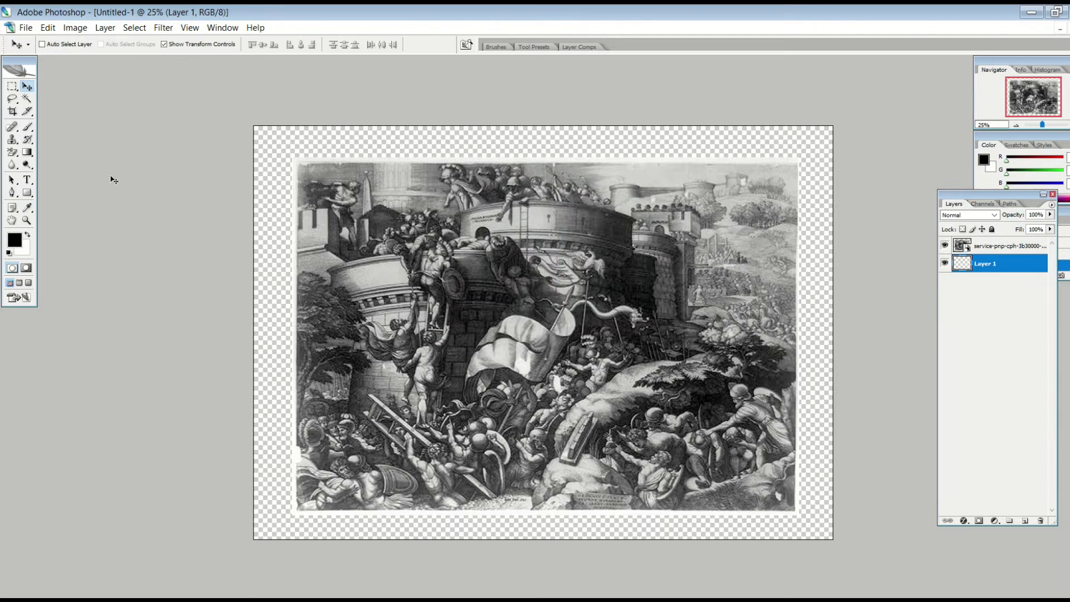
pyautogui.moveTo(35, 152); pyautogui.dragTo(61, 161)
pyautogui.click(321, 258)
# Add an empty Layer 2 above Layer 1 and sample the print's light grey border colour.
pyautogui.click(987, 246)
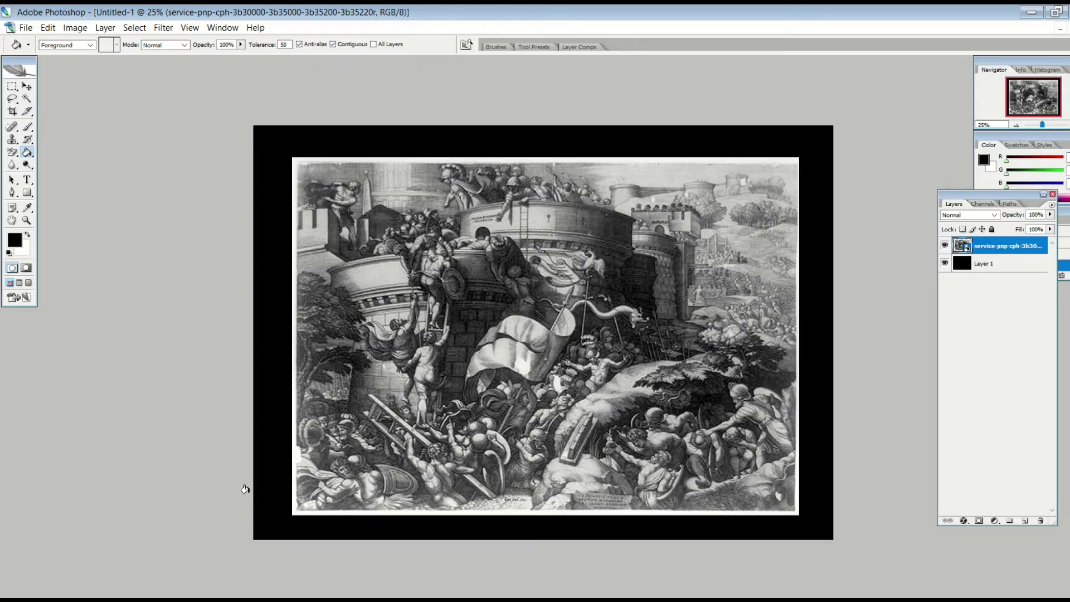
pyautogui.click(26, 86)
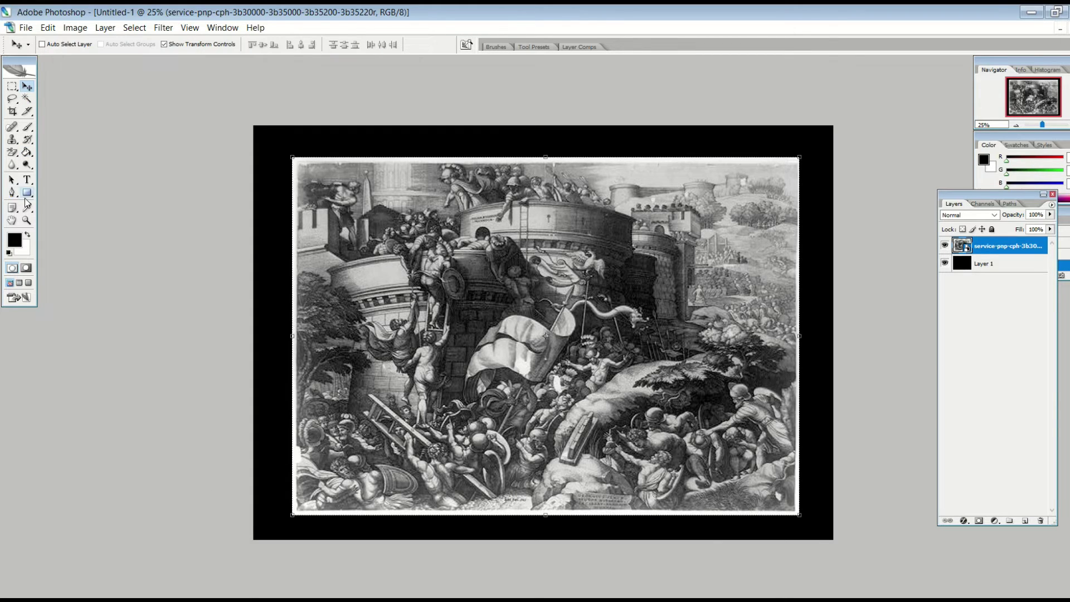
pyautogui.press('x')
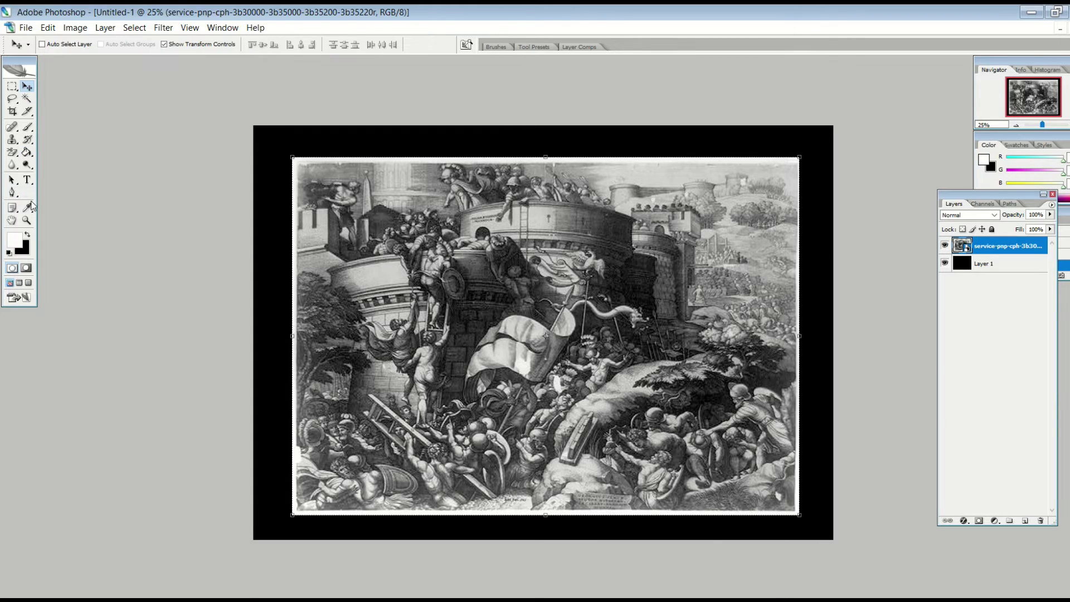
pyautogui.click(983, 265)
pyautogui.click(1026, 520)
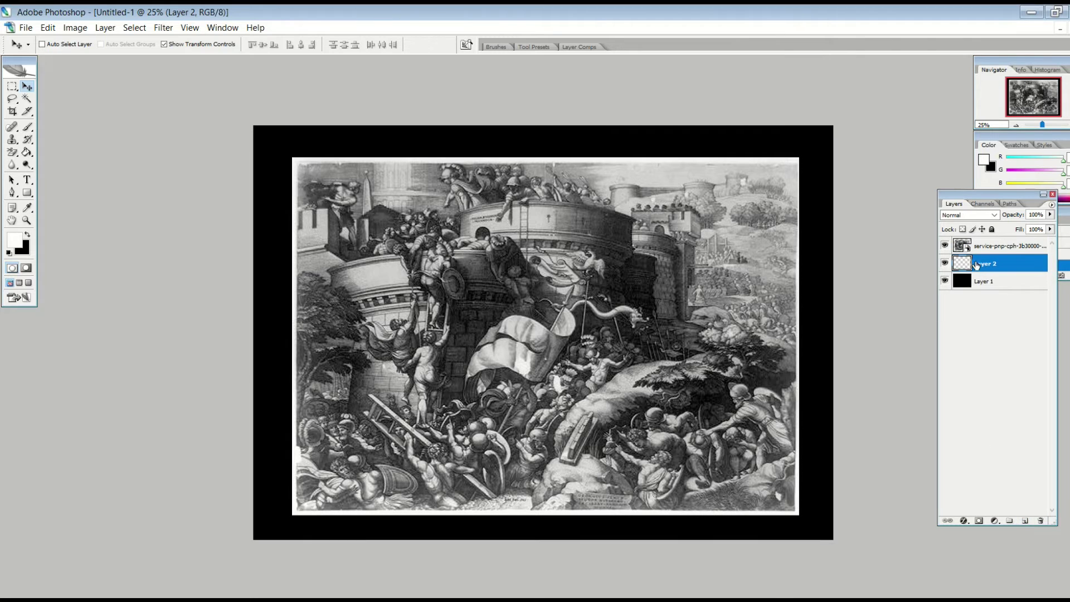
pyautogui.click(26, 207)
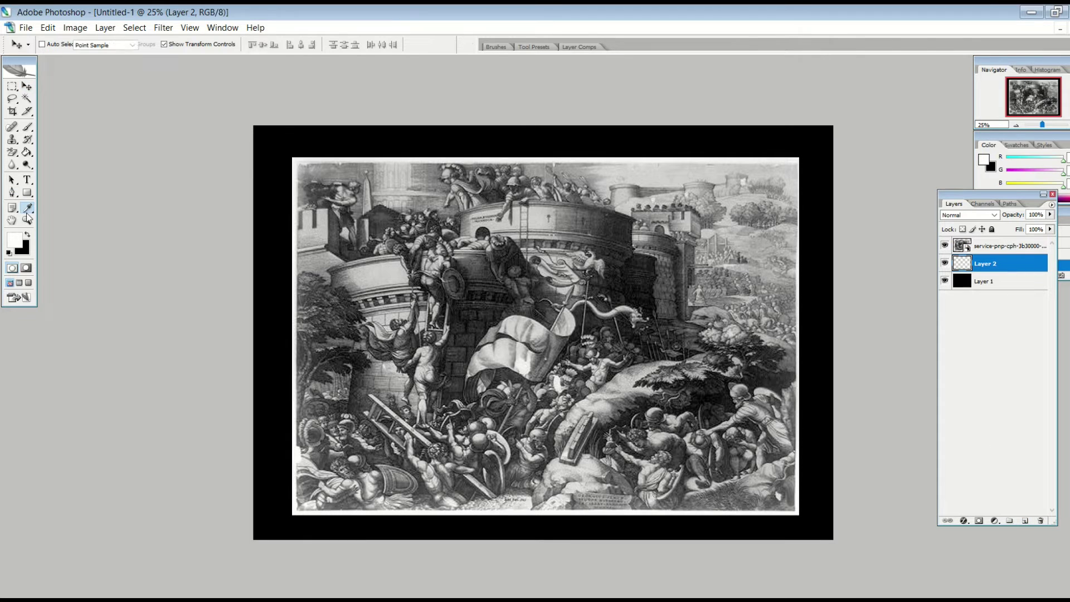
pyautogui.click(295, 159)
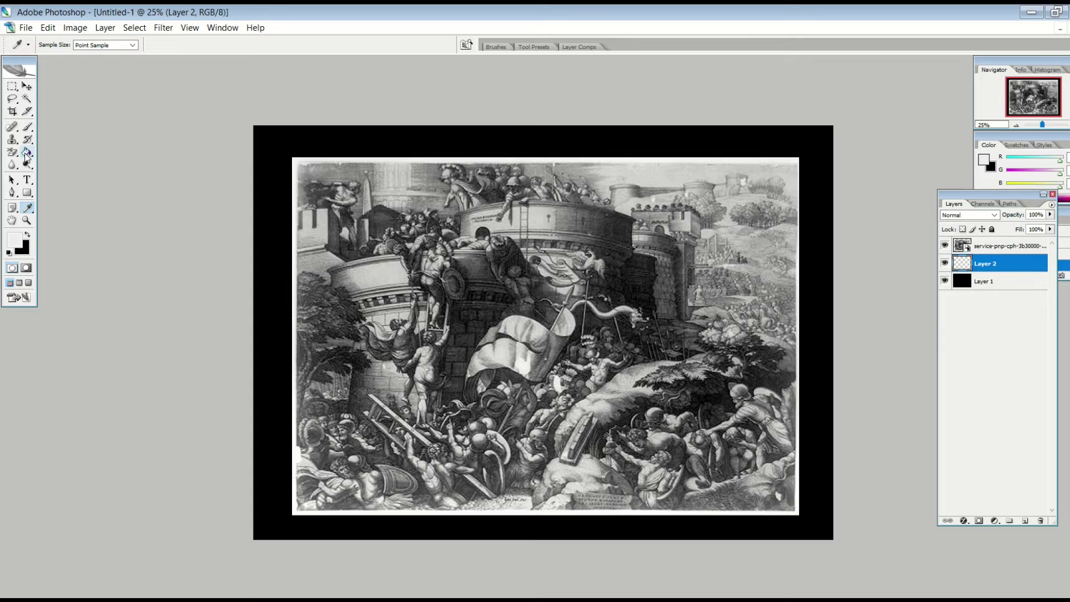
# Draw an off-white rectangle covering the print's border as a mat.
pyautogui.click(27, 193)
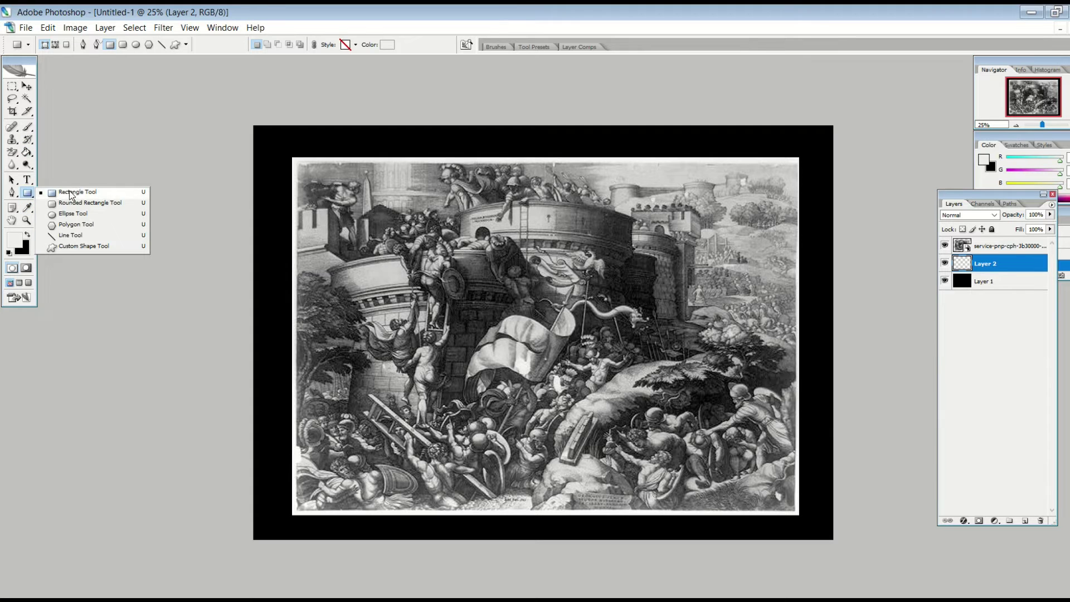
pyautogui.click(61, 194)
pyautogui.moveTo(278, 150); pyautogui.dragTo(812, 519)
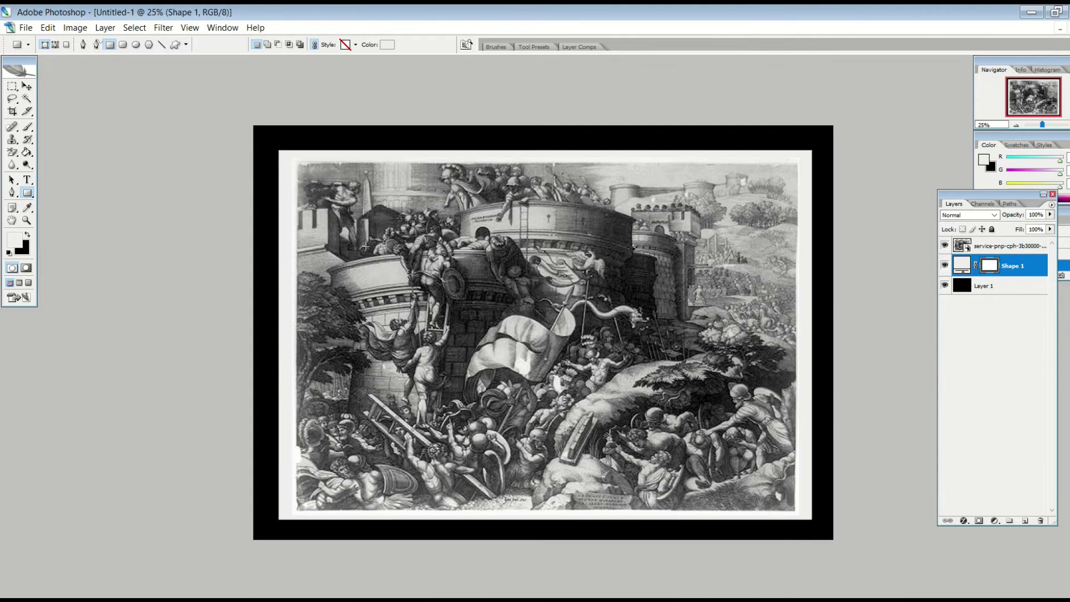
pyautogui.click(27, 86)
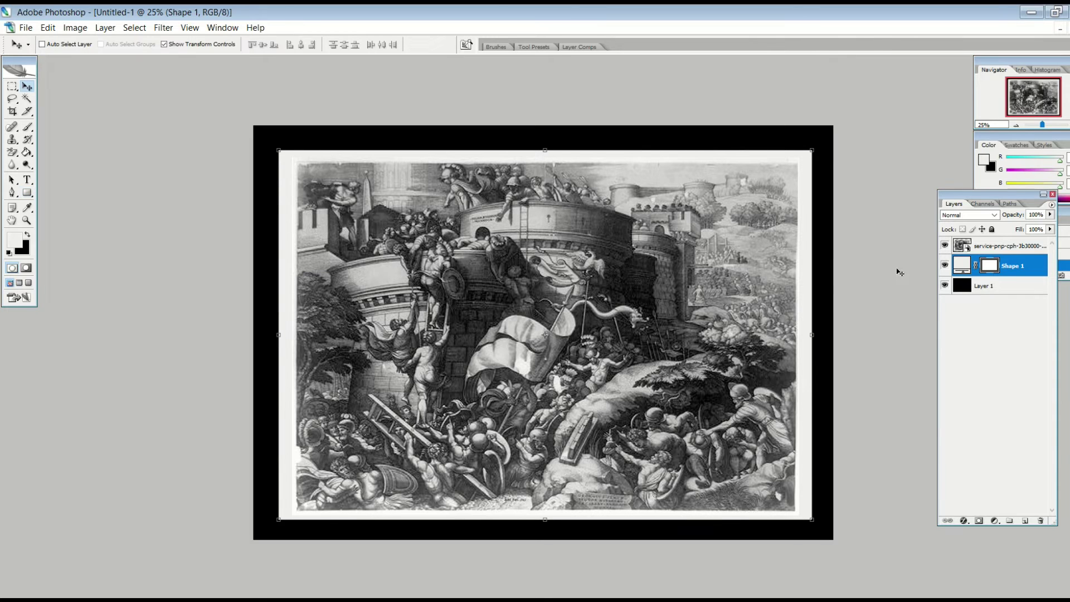
pyautogui.moveTo(980, 260); pyautogui.dragTo(1012, 276)
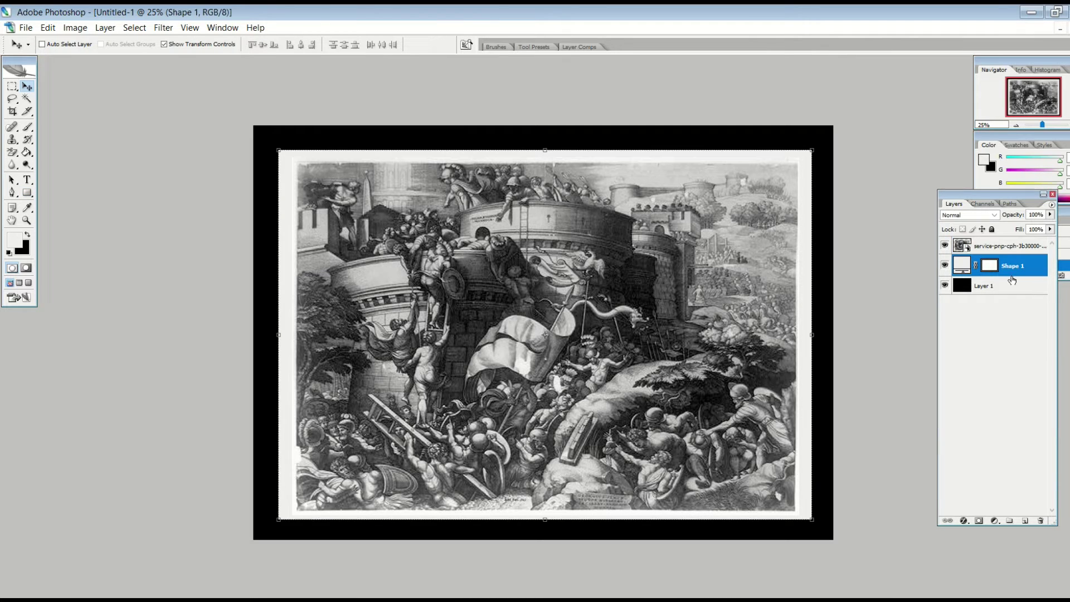
# Centre all three layers horizontally and vertically on the canvas.
pyautogui.click(1001, 252)
pyautogui.keyDown('shift'); pyautogui.click(1004, 285); pyautogui.keyUp('shift')
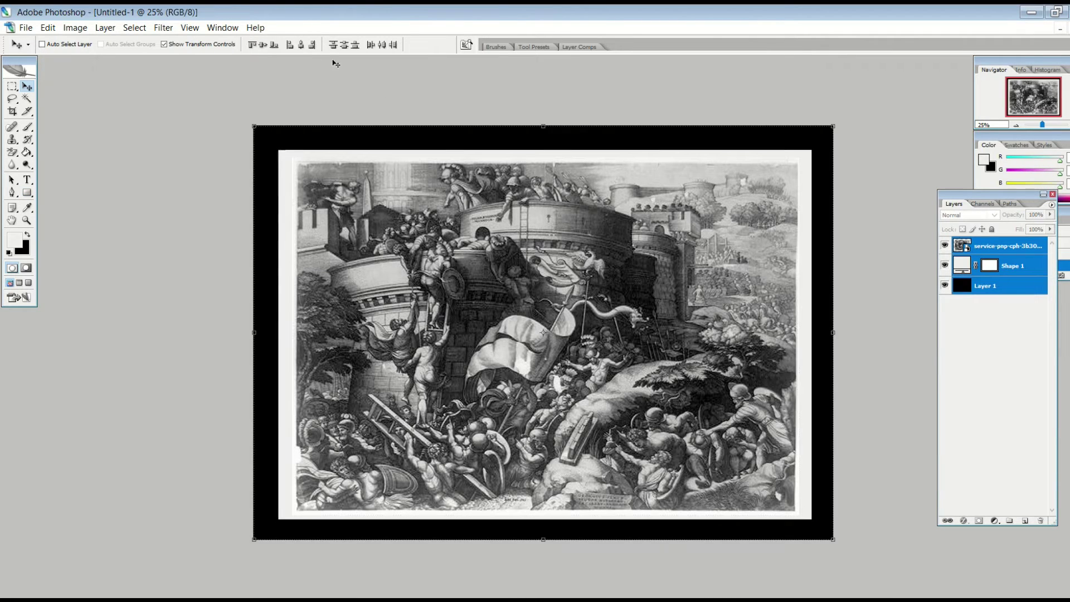
pyautogui.click(301, 47)
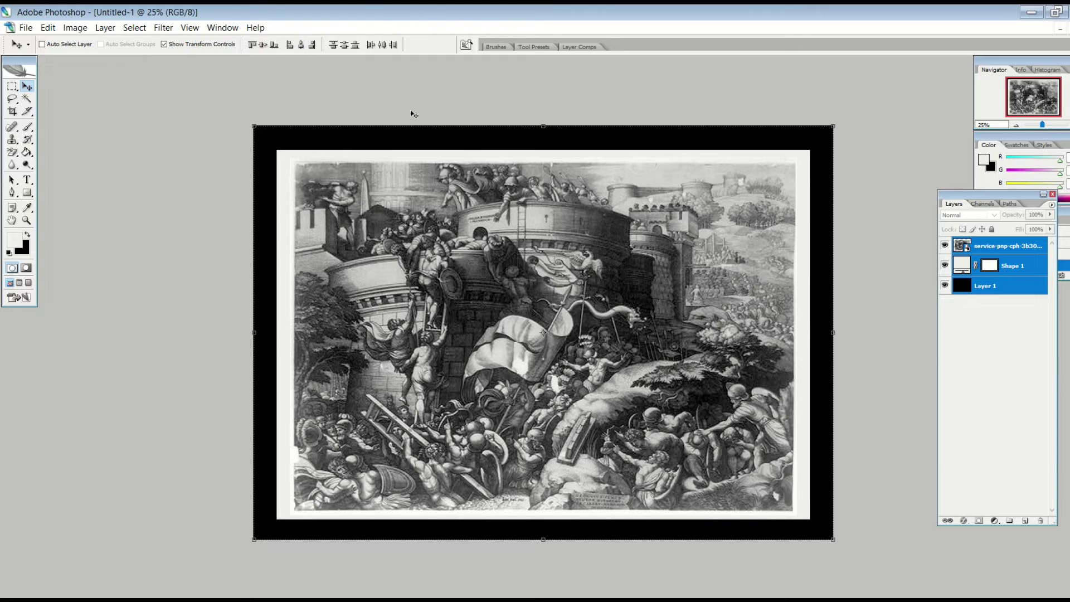
pyautogui.click(267, 47)
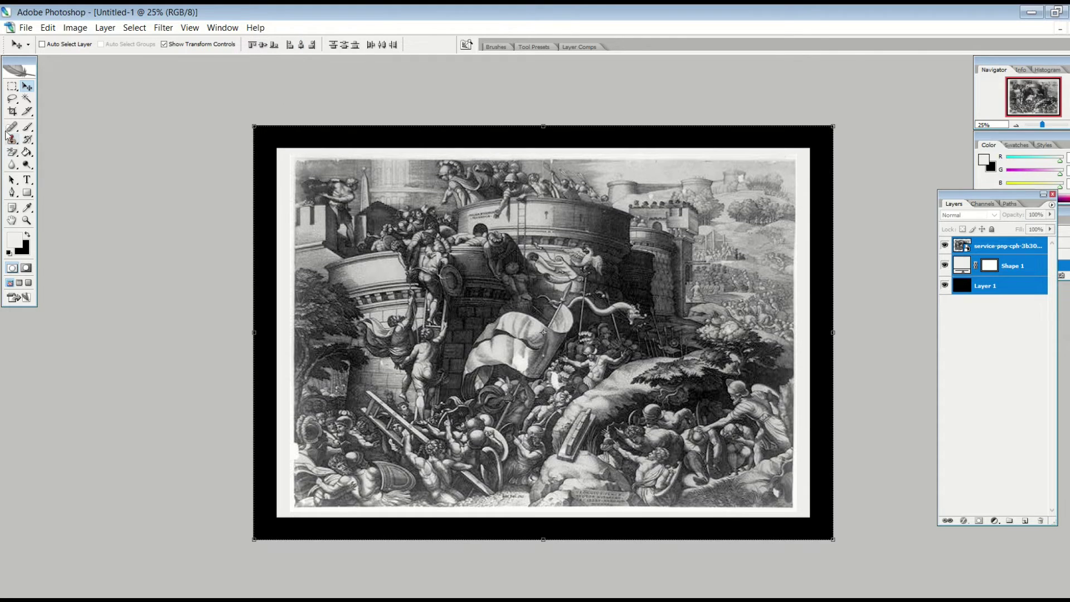
# Shrink the engraving and Shape 1 mat slightly and nudge them upward.
pyautogui.click(11, 87)
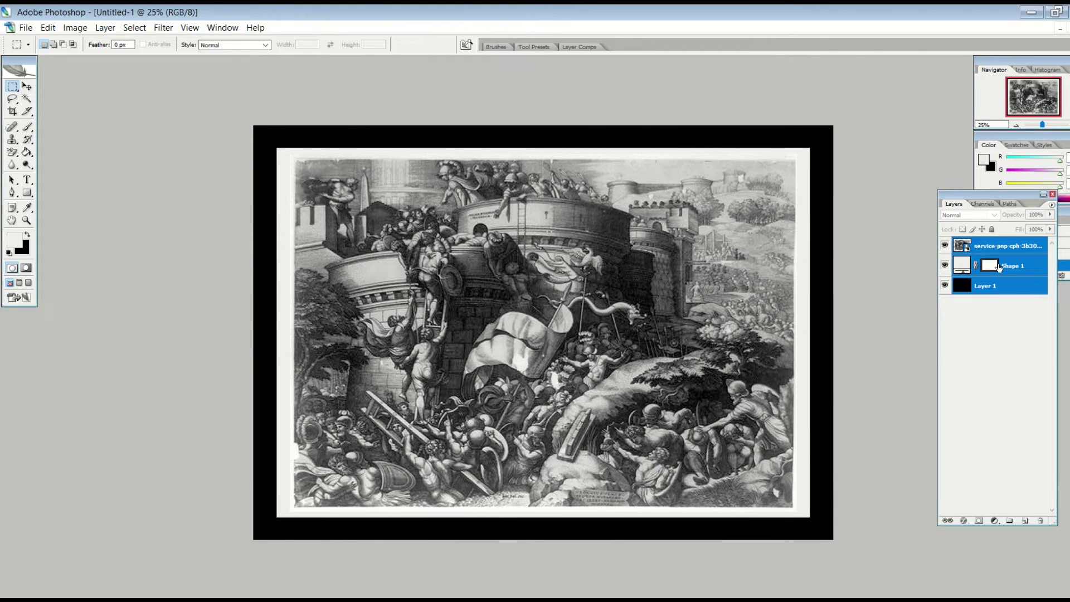
pyautogui.click(1012, 277)
pyautogui.keyDown('ctrl'); pyautogui.click(1007, 246); pyautogui.keyUp('ctrl')
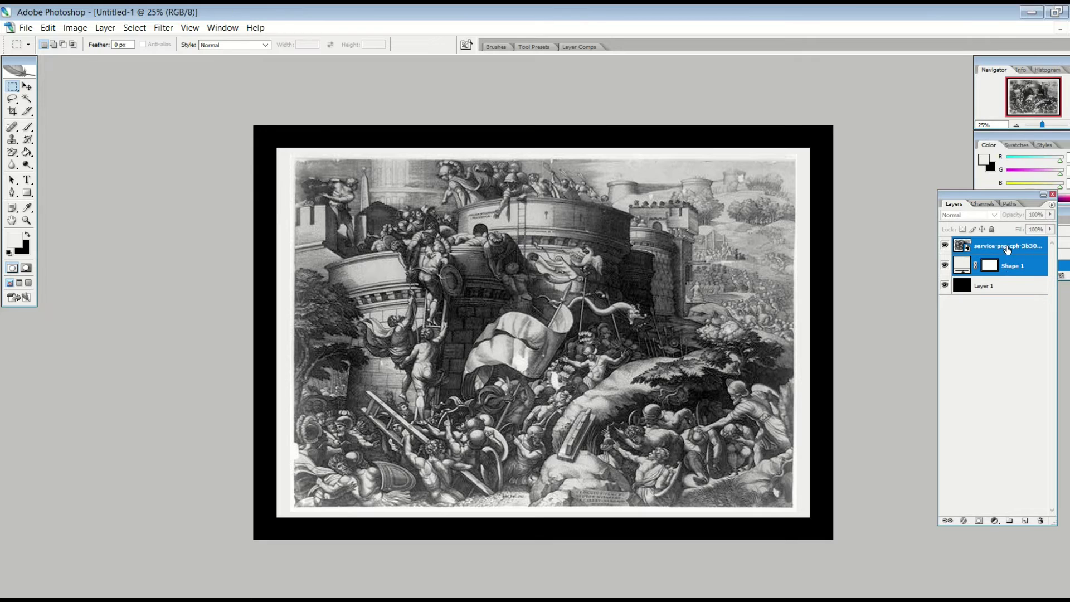
pyautogui.click(25, 87)
pyautogui.hotkey('shift', 'Up')
pyautogui.hotkey('shift', 'Up')
pyautogui.hotkey('shift', 'Up')
pyautogui.hotkey('shift', 'Up')
pyautogui.hotkey('shift', 'Up')
pyautogui.hotkey('shift', 'Up')
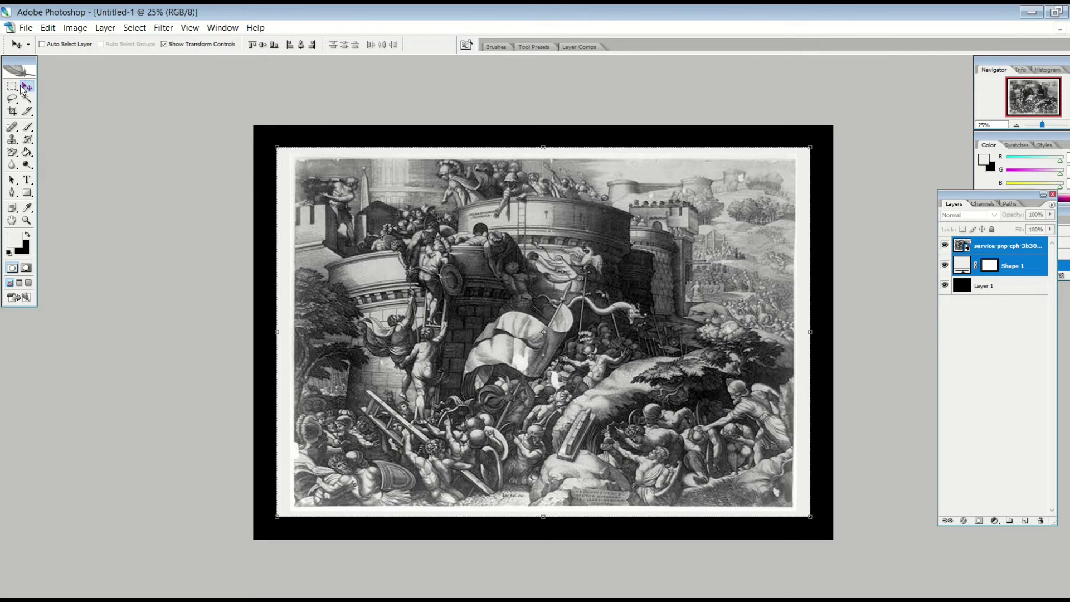
pyautogui.moveTo(271, 140); pyautogui.dragTo(280, 150)
pyautogui.press('Return')
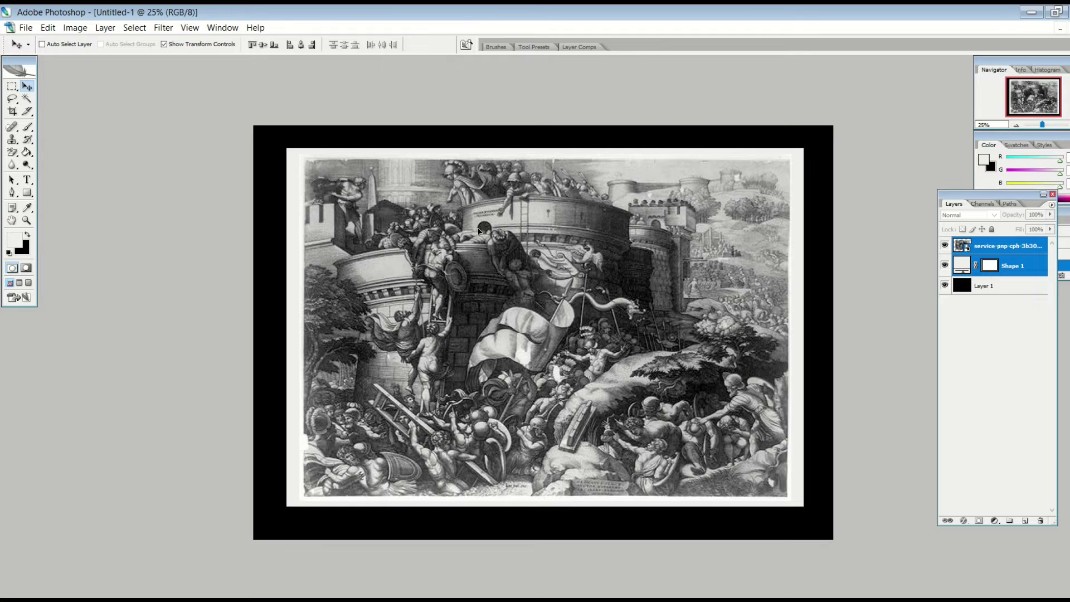
pyautogui.hotkey('shift', 'Up')
pyautogui.hotkey('shift', 'Up')
pyautogui.hotkey('shift', 'Up')
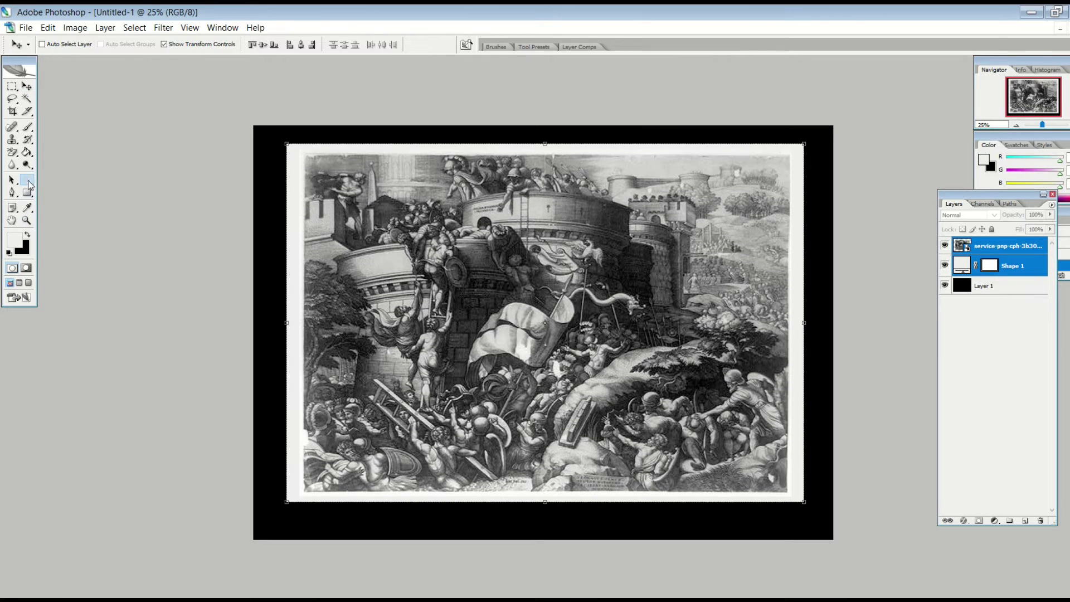
# Add the title-and-engraver caption beneath the Carthage print with the Horizontal Type Tool.
pyautogui.click(27, 181)
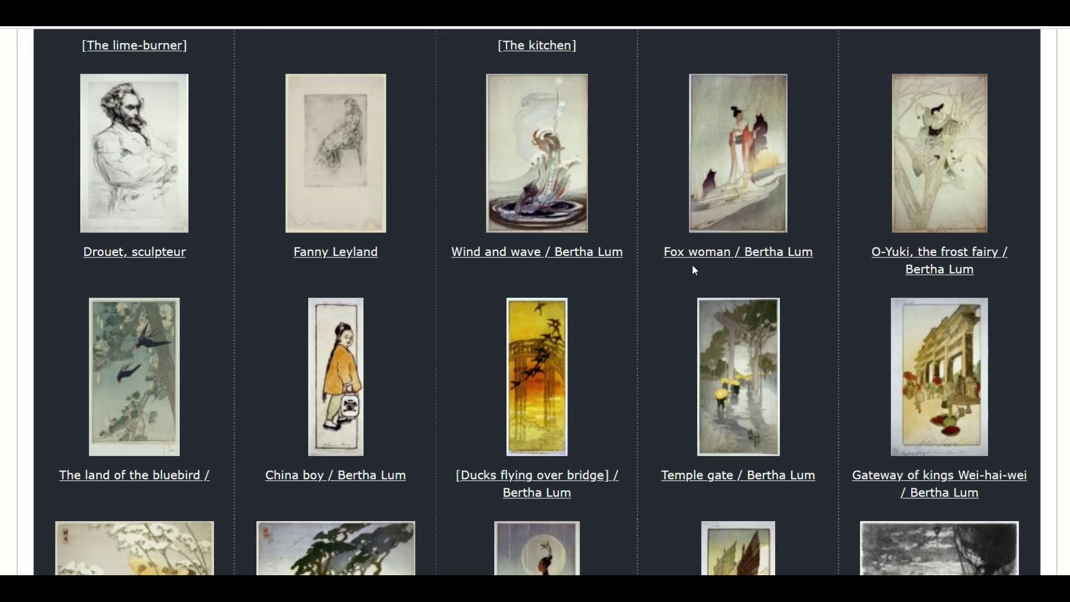
# Scroll back up the gallery and open the 'Fox woman / Bertha Lum' catalog record.
pyautogui.scroll(-6, 605, 289)
pyautogui.scroll(2, 604, 290)
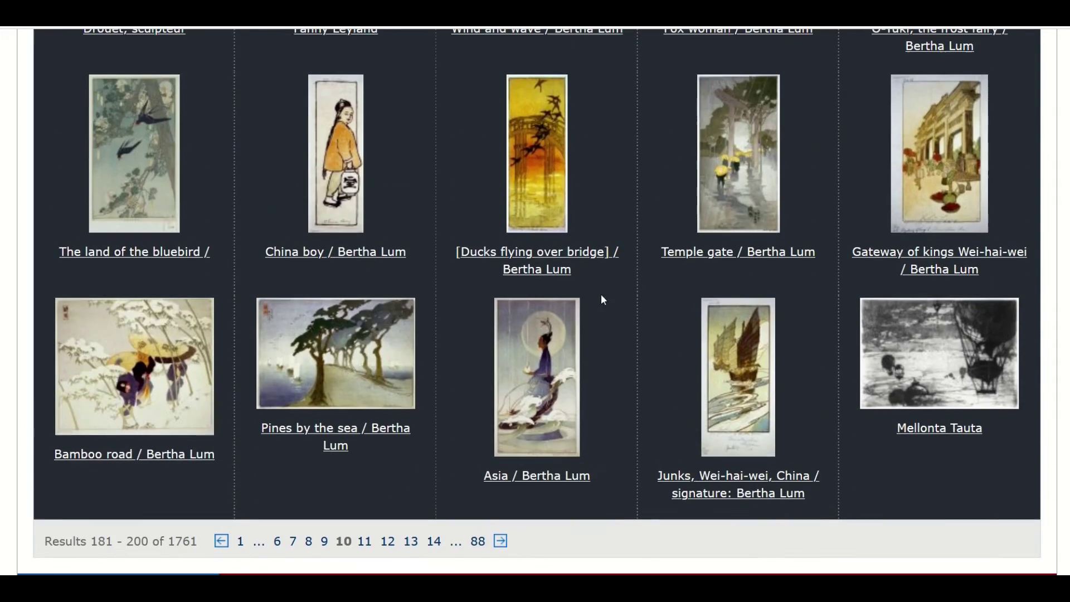
pyautogui.scroll(7, 527, 368)
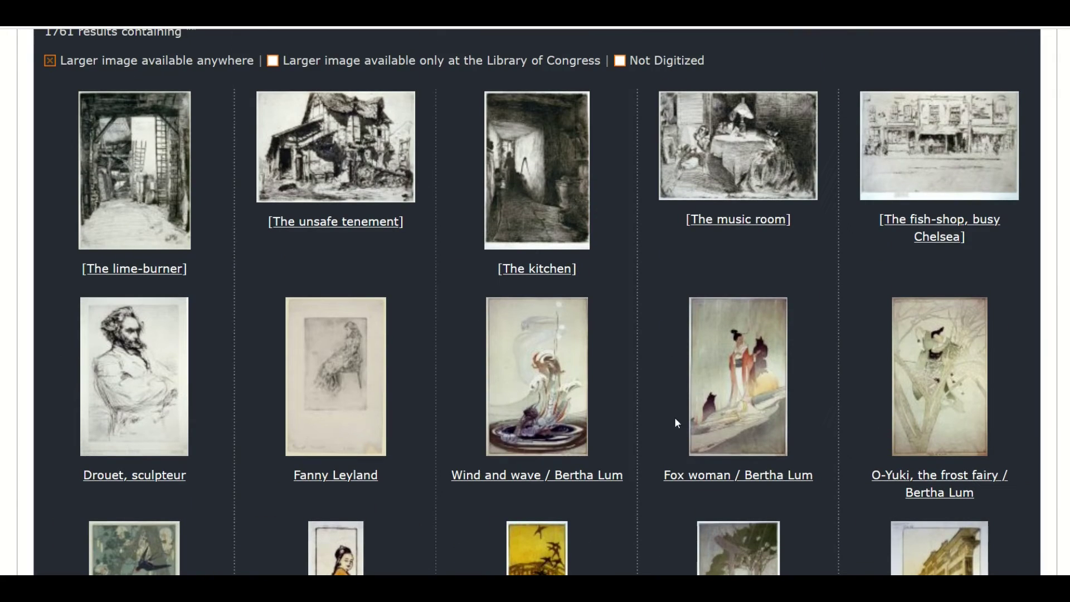
pyautogui.click(726, 398)
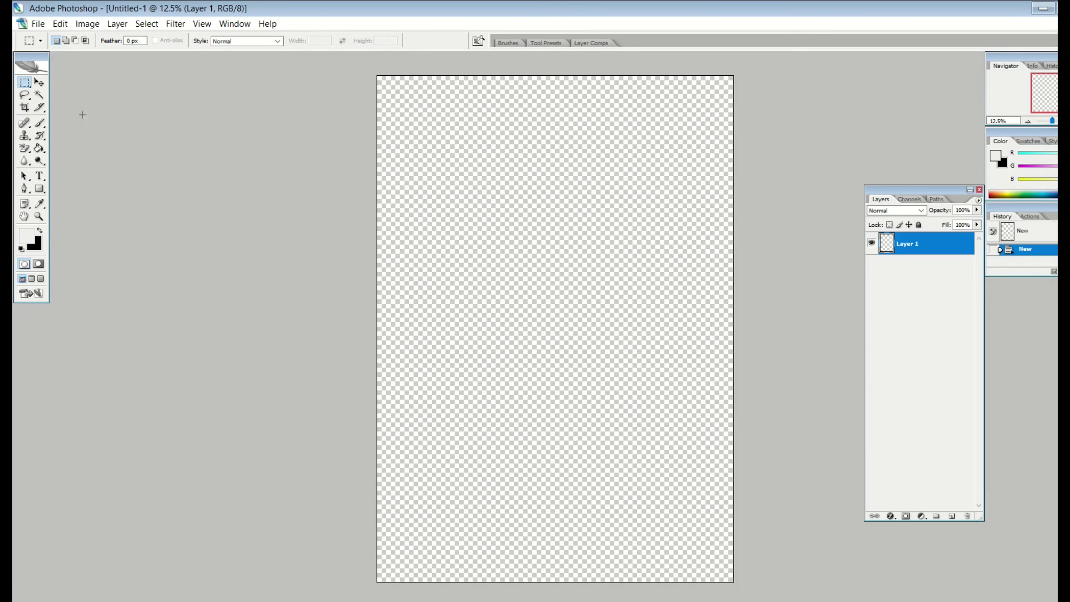
# Place the Fox woman print on the canvas, enlarged to fill the page.
pyautogui.click(38, 23)
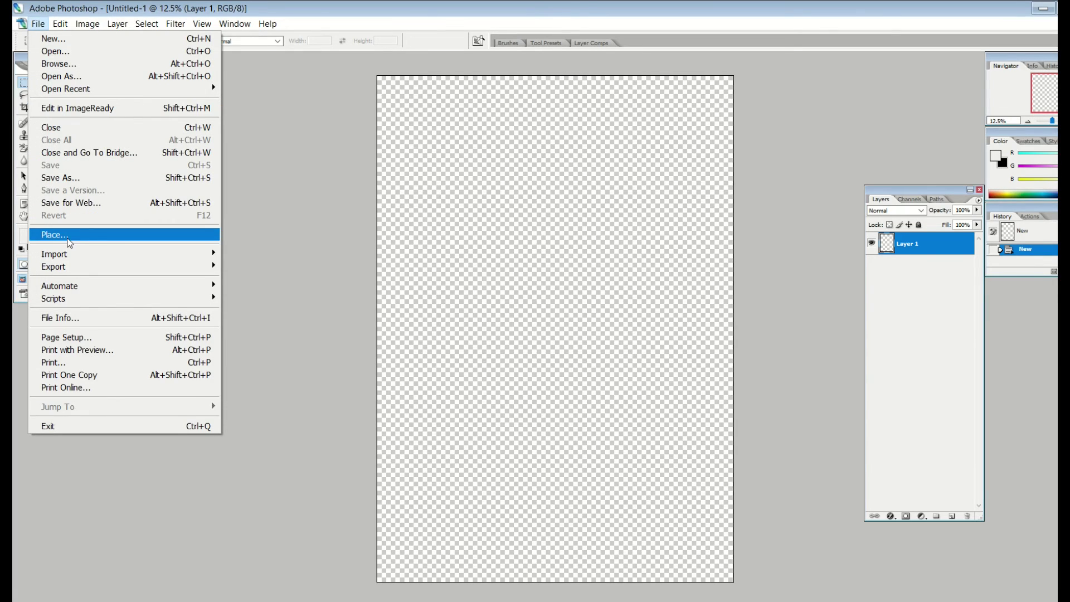
pyautogui.click(69, 243)
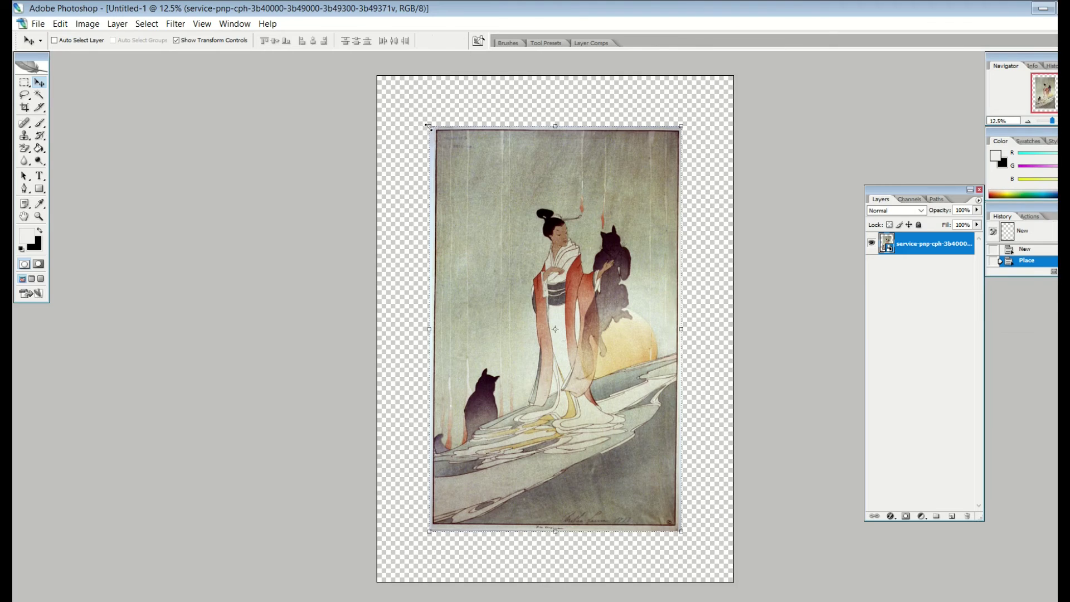
pyautogui.moveTo(429, 127); pyautogui.dragTo(401, 79)
pyautogui.moveTo(665, 535); pyautogui.dragTo(707, 573)
pyautogui.click(39, 94)
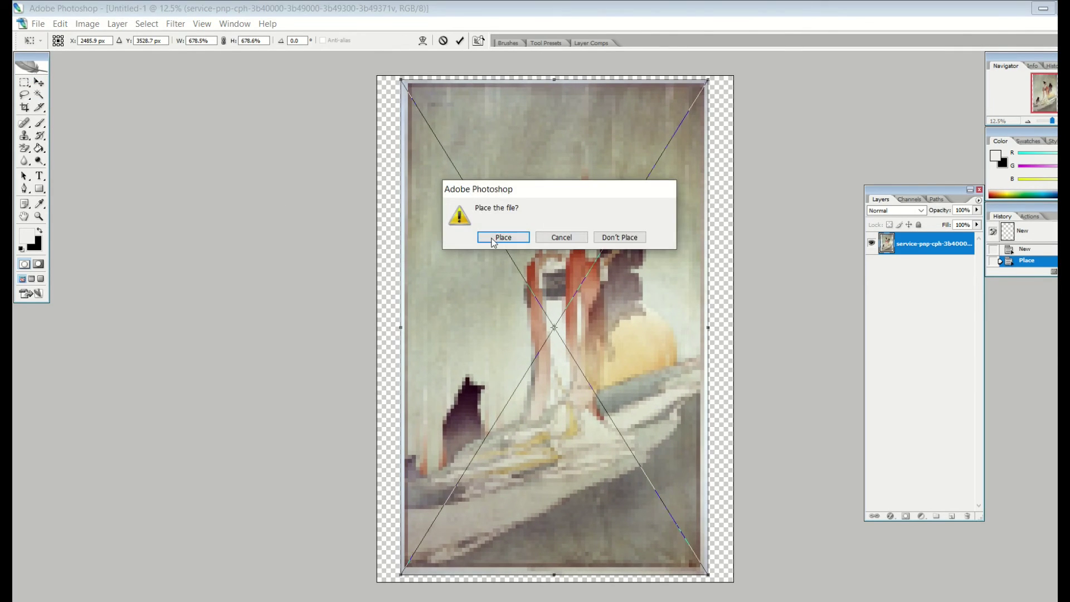
pyautogui.click(494, 240)
# On a new layer, draw a large black circle over the print with the Ellipse tool.
pyautogui.click(952, 516)
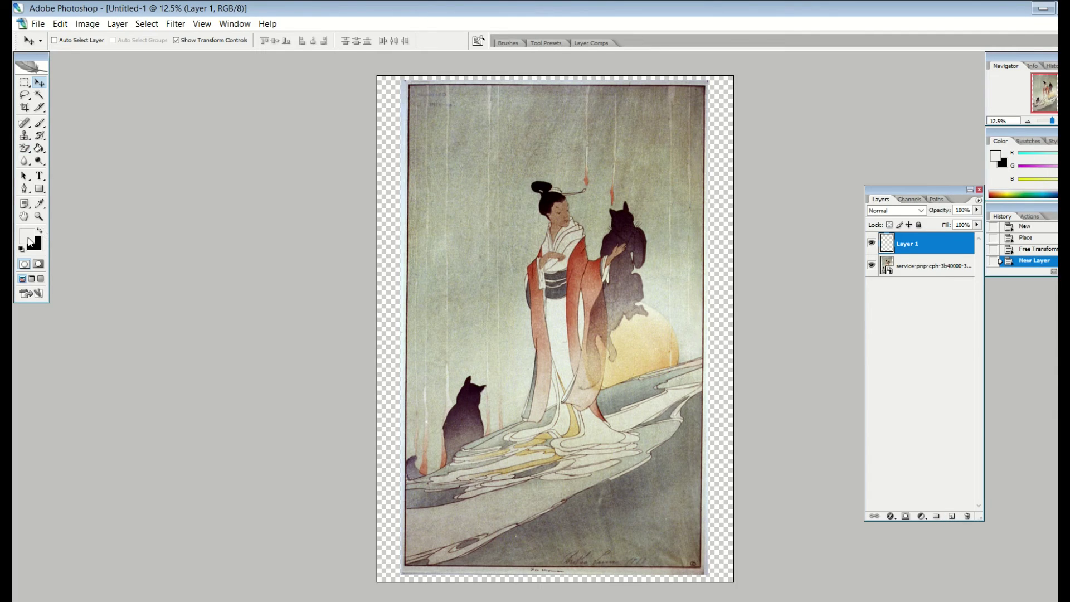
pyautogui.press('d')
pyautogui.hotkey('shift', 'u')
pyautogui.hotkey('shift', 'u')
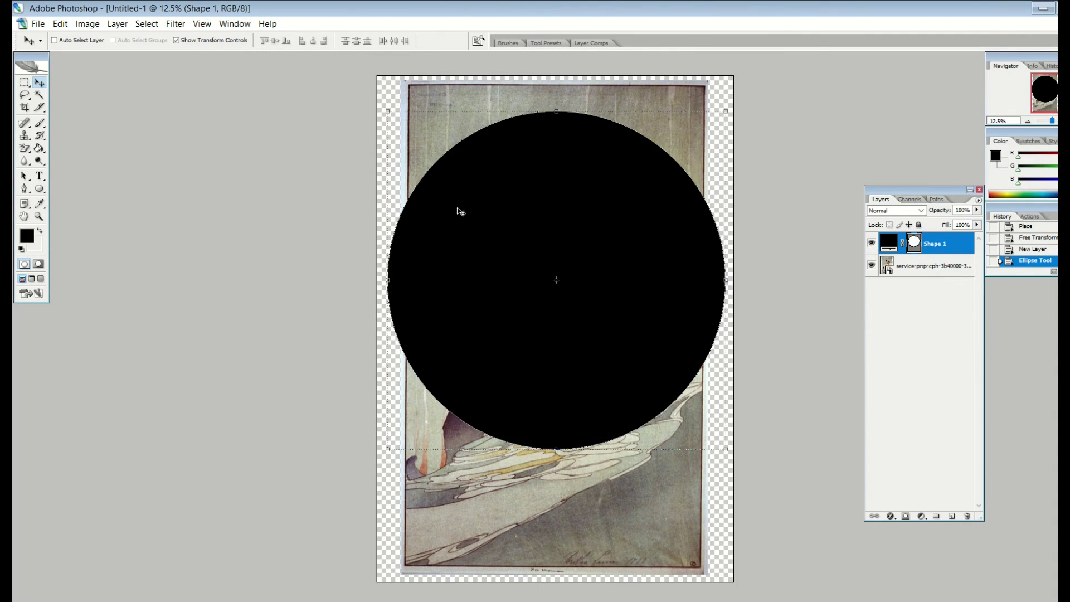
pyautogui.moveTo(454, 211); pyautogui.dragTo(451, 246)
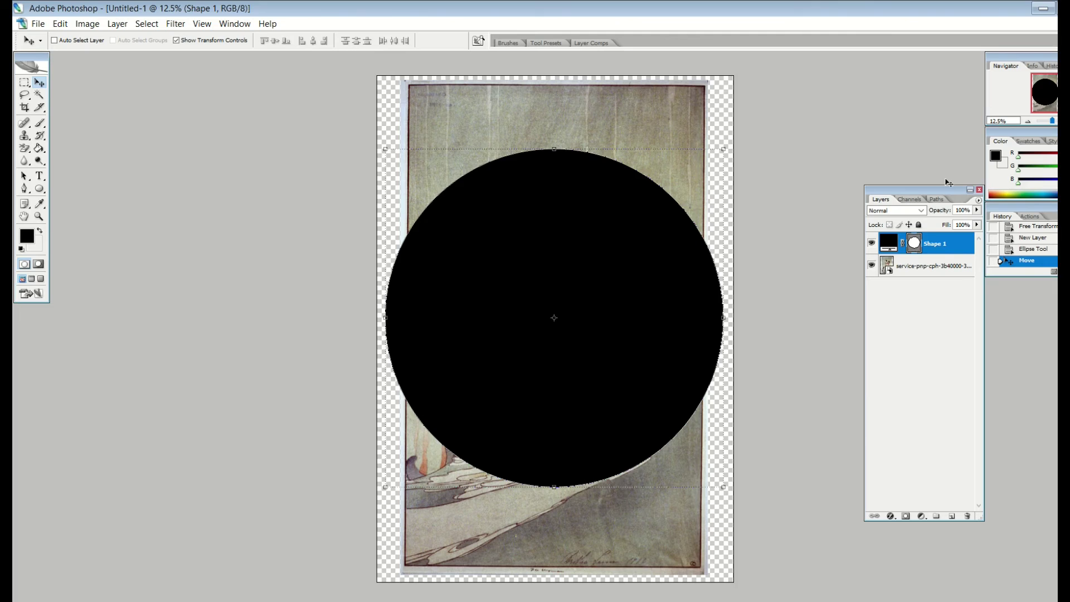
# Lower the circle layer's opacity to 72% and nudge the circle slightly down.
pyautogui.click(977, 210)
pyautogui.moveTo(973, 221); pyautogui.dragTo(960, 220)
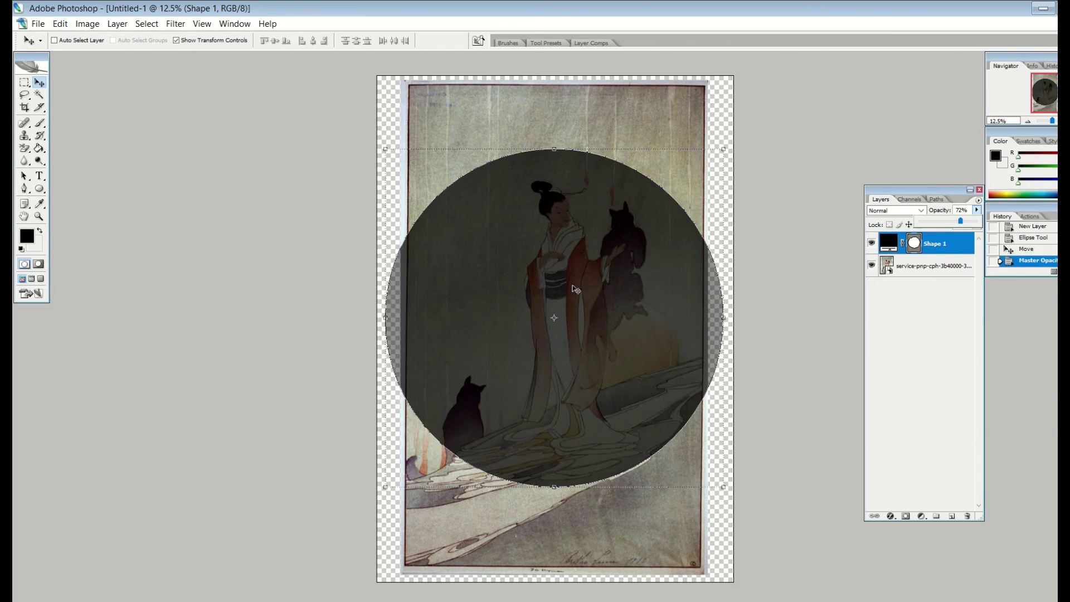
pyautogui.click(559, 277)
pyautogui.moveTo(559, 277); pyautogui.dragTo(559, 278)
# Enlarge the Fox woman print to cover the whole canvas and shift it slightly.
pyautogui.click(925, 266)
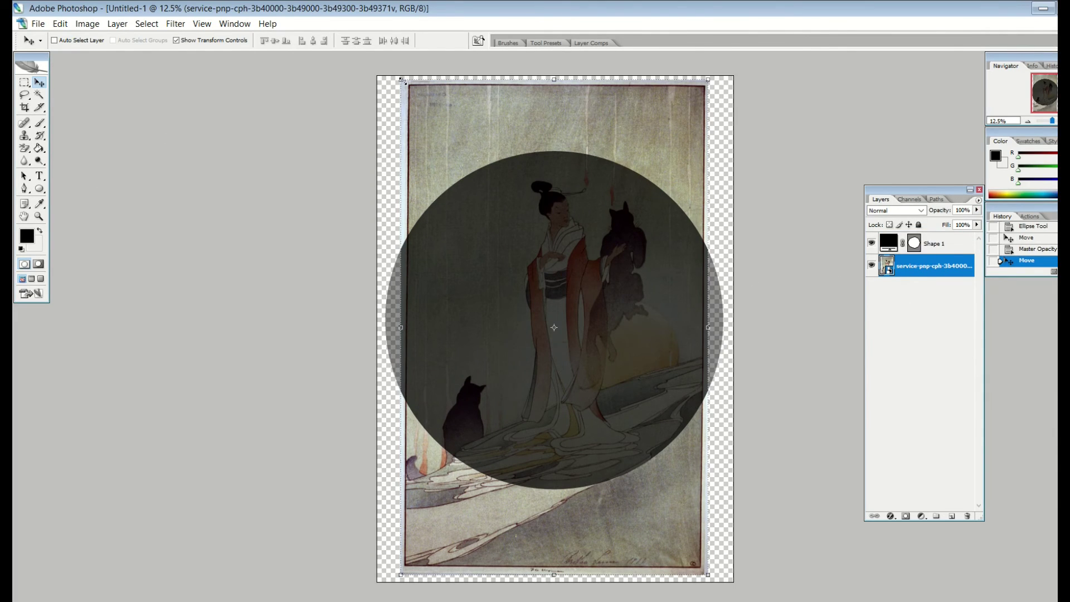
pyautogui.moveTo(402, 80); pyautogui.dragTo(377, 50)
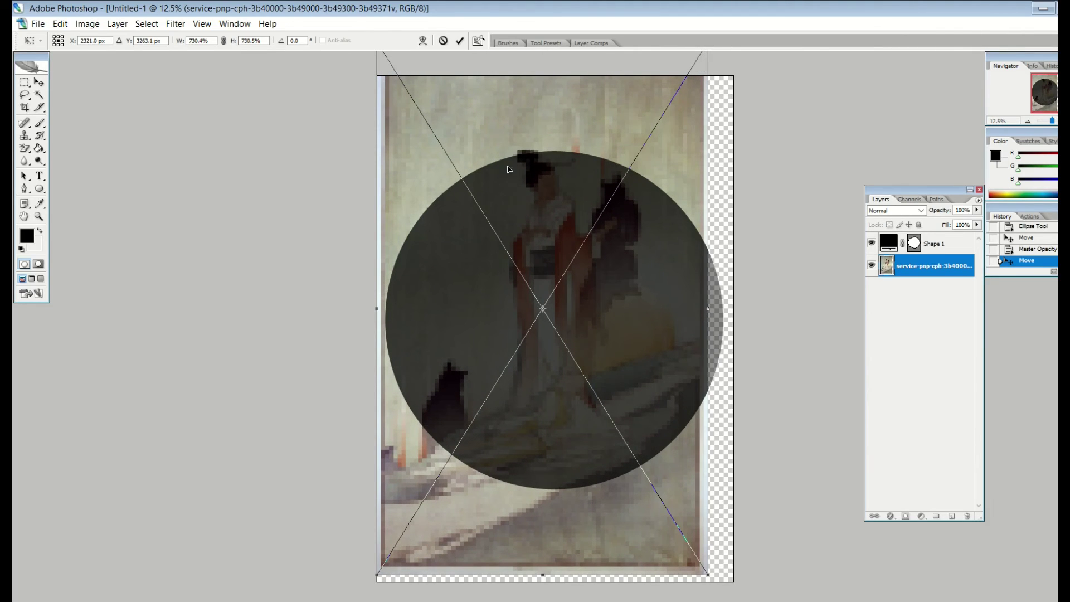
pyautogui.moveTo(710, 575); pyautogui.dragTo(739, 601)
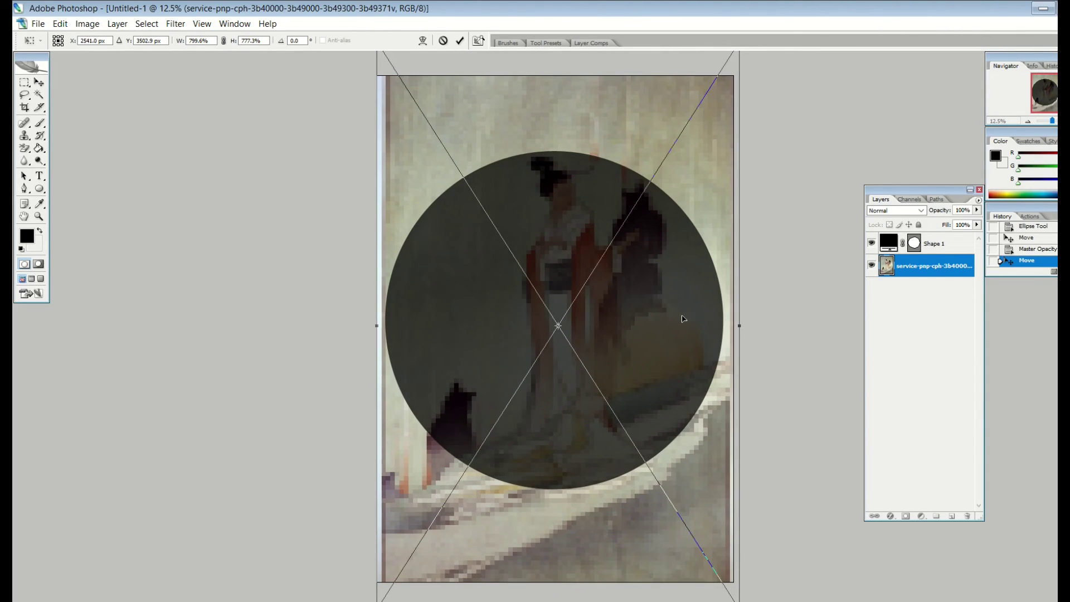
pyautogui.press('v')
pyautogui.click(504, 235)
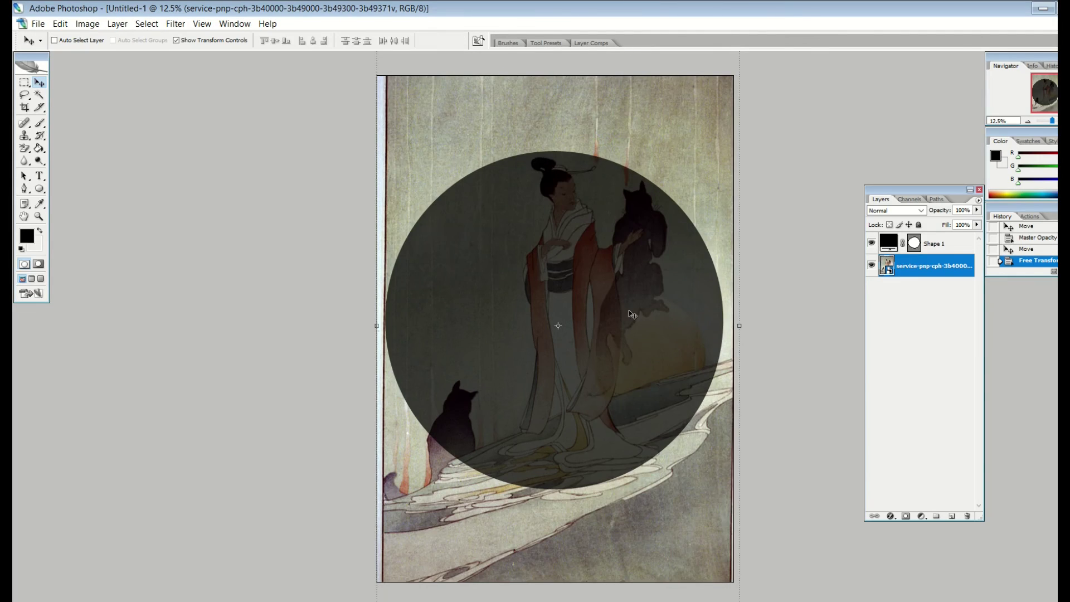
pyautogui.moveTo(601, 275); pyautogui.dragTo(597, 280)
# Clip the print layer to the circle shape and restore the circle's opacity to 100%.
pyautogui.press('z')
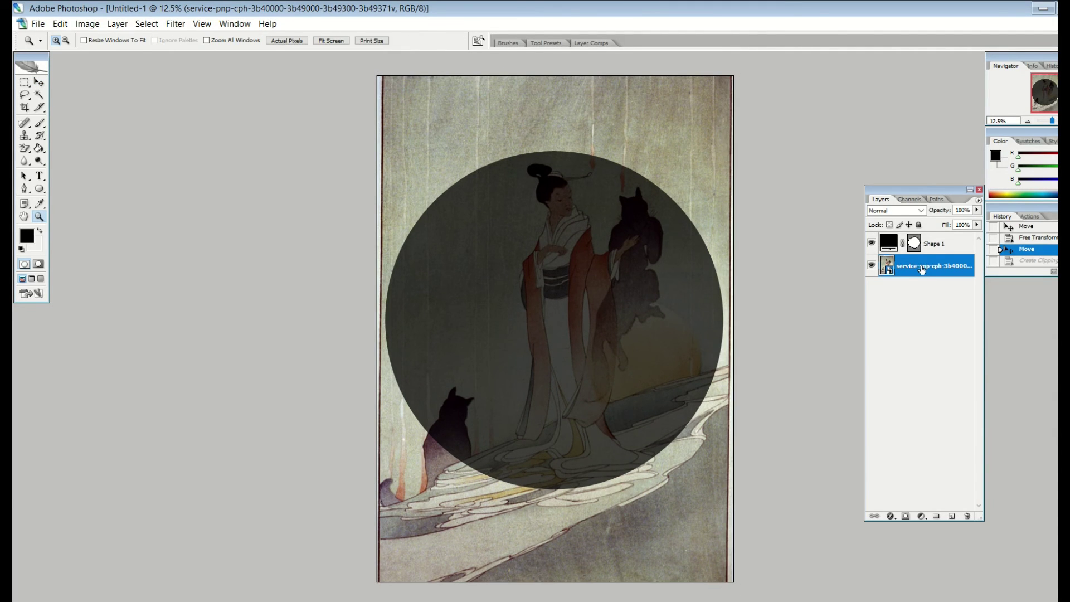
pyautogui.moveTo(921, 270); pyautogui.dragTo(923, 240)
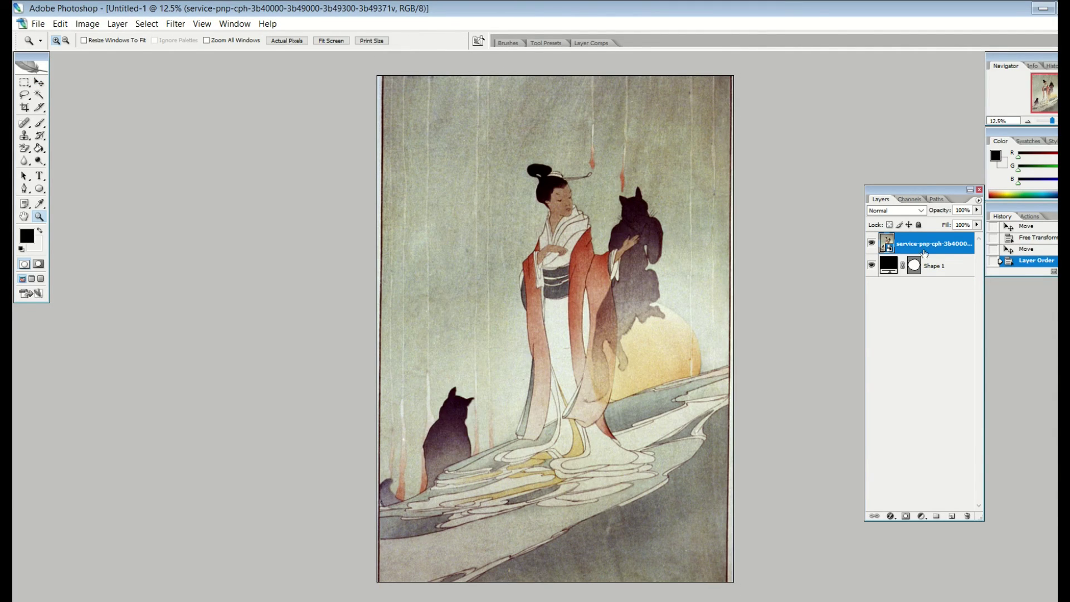
pyautogui.keyDown('shift'); pyautogui.click(930, 267); pyautogui.keyUp('shift')
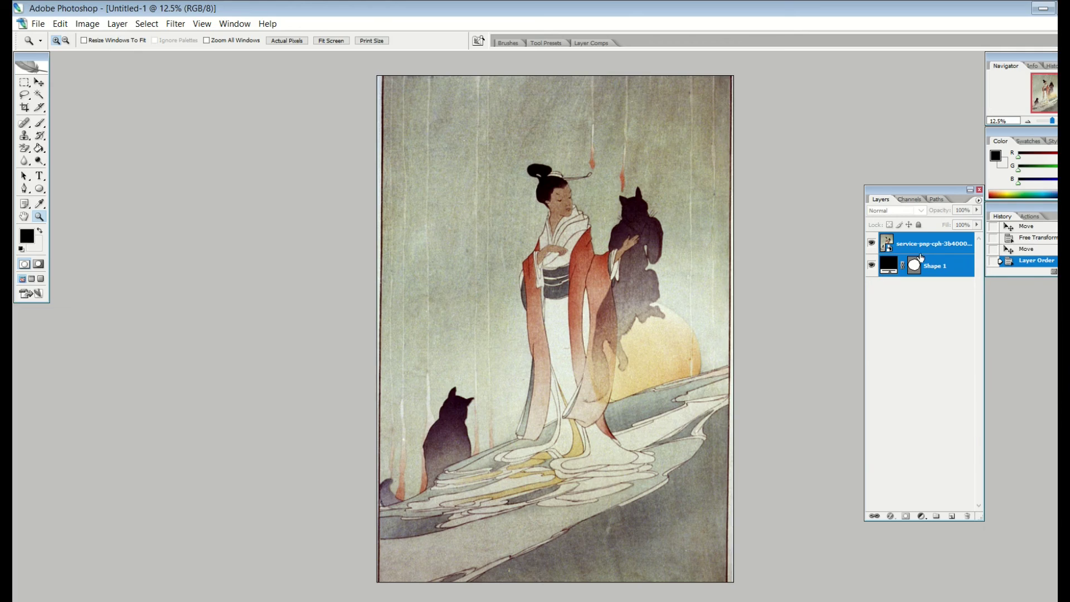
pyautogui.press('alt')
pyautogui.keyDown('alt'); pyautogui.click(940, 255); pyautogui.keyUp('alt')
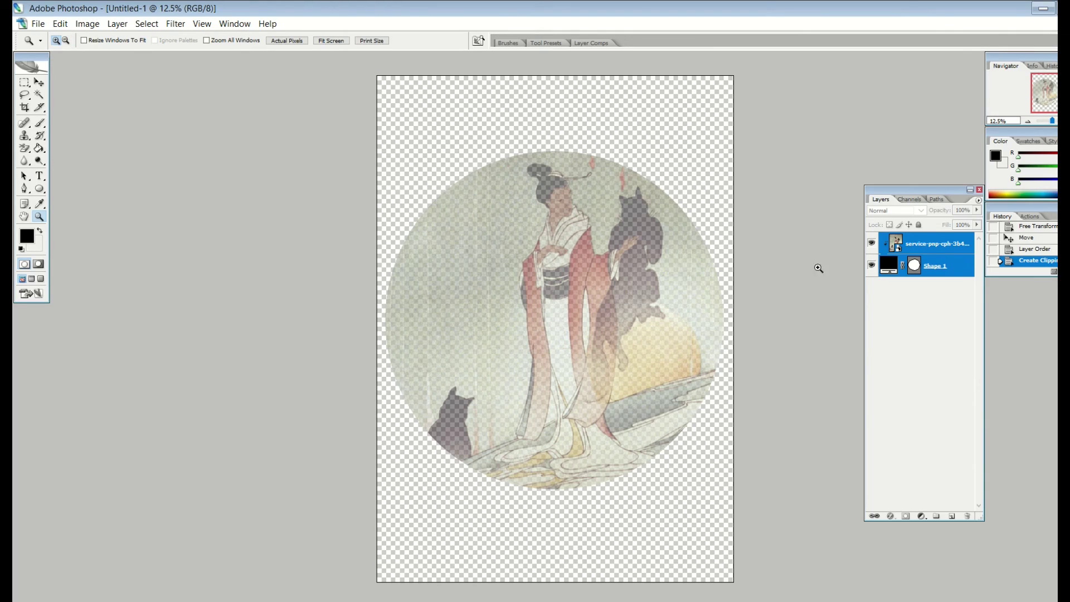
pyautogui.click(950, 267)
pyautogui.click(976, 210)
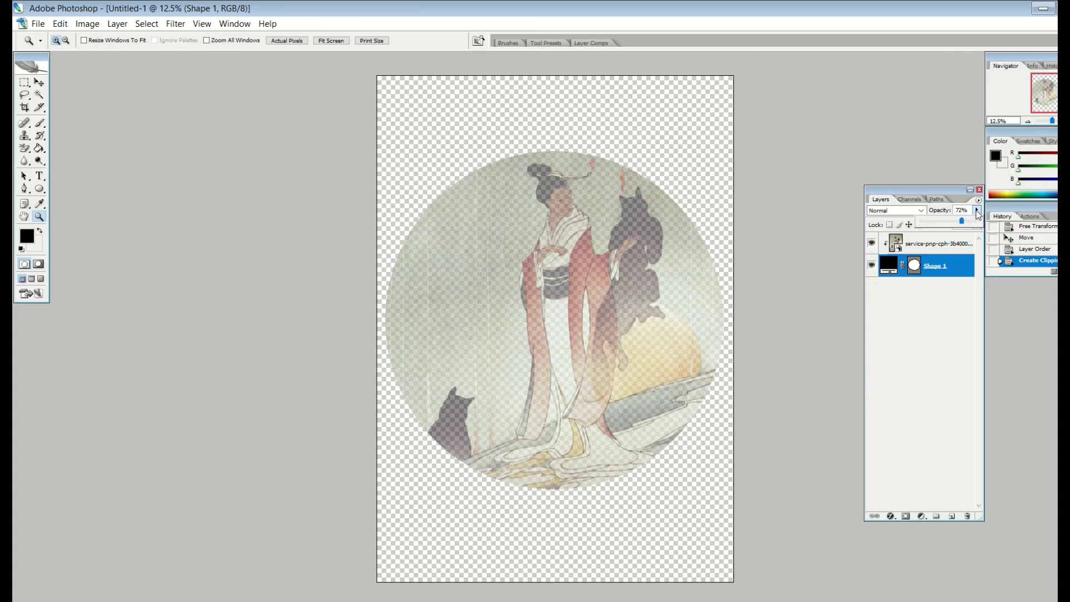
pyautogui.moveTo(963, 221); pyautogui.dragTo(1022, 225)
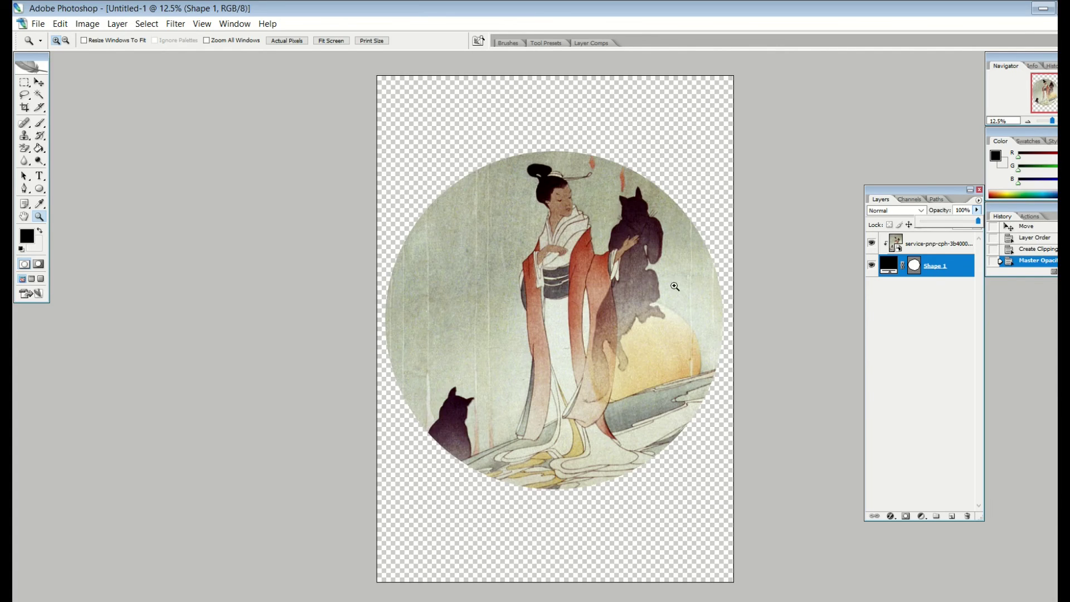
# Add a new layer beneath the circle and fill it with black.
pyautogui.click(952, 516)
pyautogui.moveTo(937, 281); pyautogui.dragTo(934, 296)
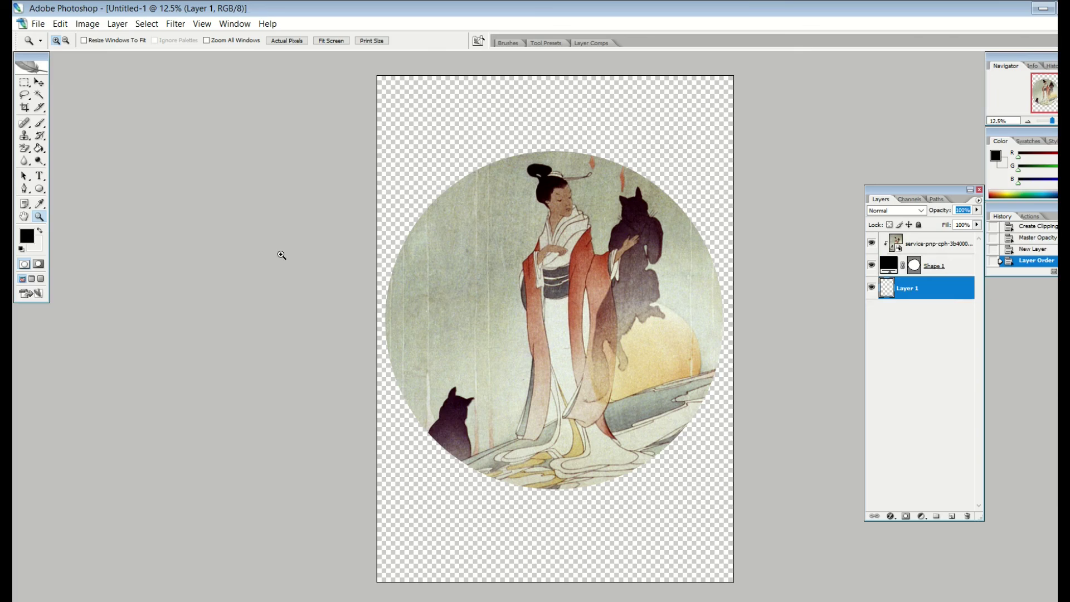
pyautogui.click(39, 149)
pyautogui.click(449, 198)
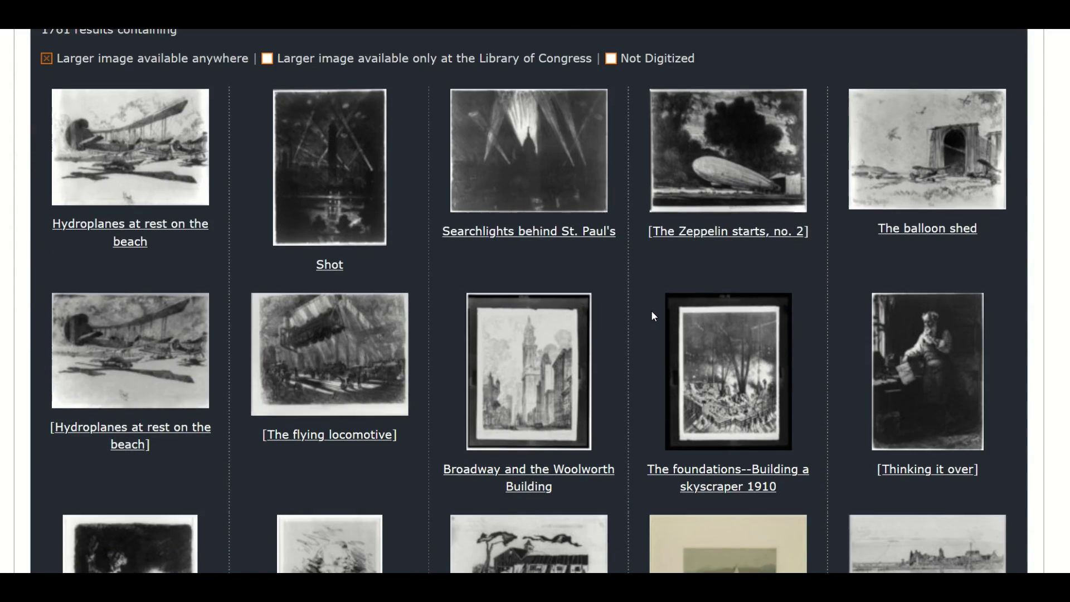
# Scroll through the current results and advance to results 221–240.
pyautogui.scroll(-5, 653, 316)
pyautogui.scroll(-5, 653, 316)
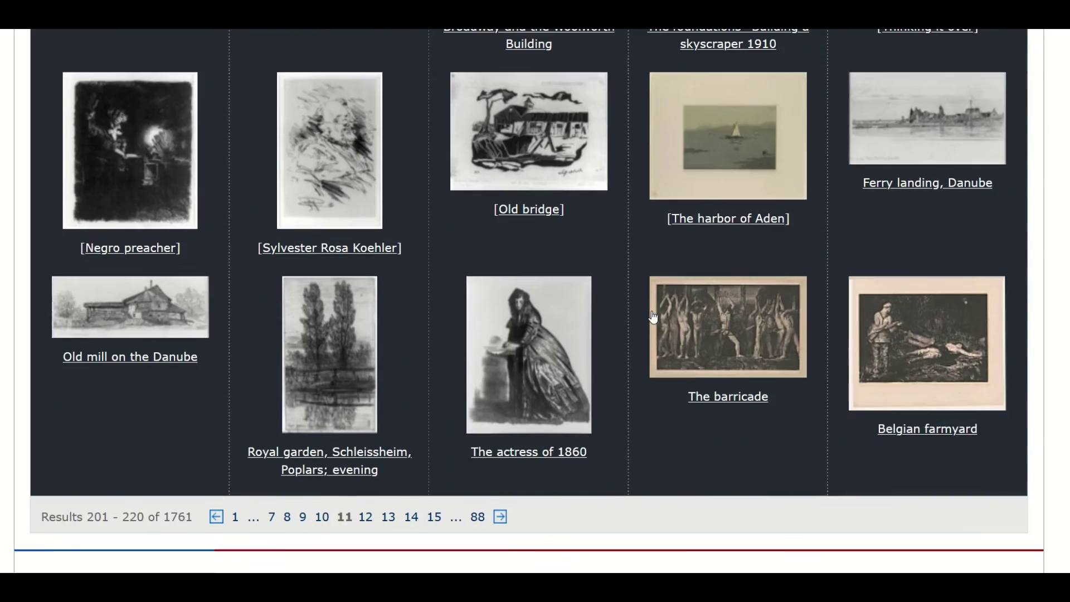
pyautogui.click(501, 411)
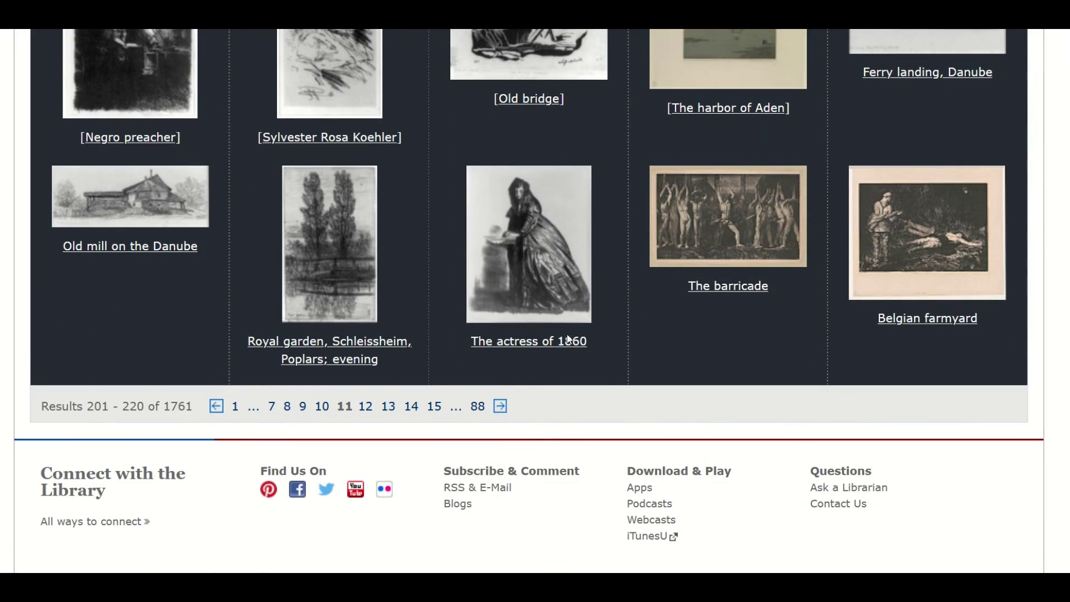
# Scroll through results 221–240, move on to 241–260, and browse those thumbnails.
pyautogui.scroll(-4, 583, 319)
pyautogui.scroll(-2, 585, 325)
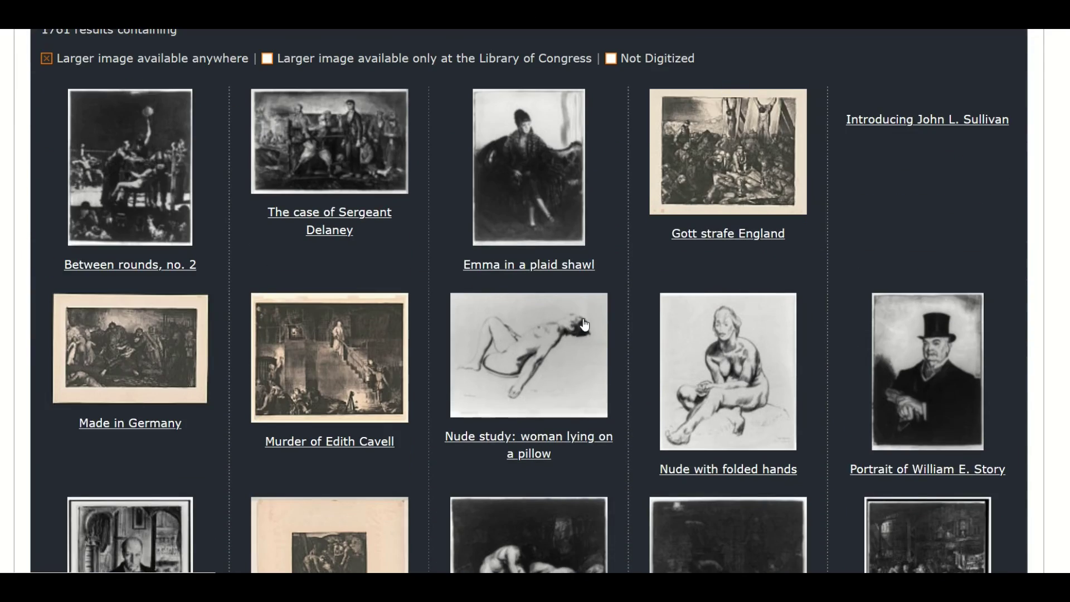
pyautogui.scroll(-6, 585, 325)
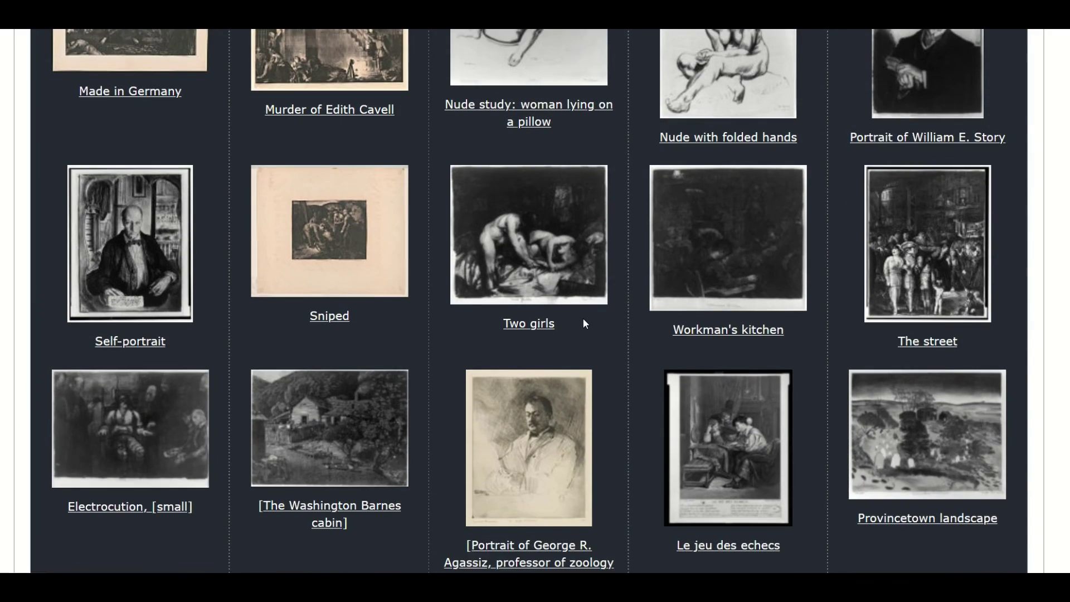
pyautogui.scroll(-3, 585, 325)
pyautogui.scroll(-1, 585, 325)
pyautogui.click(507, 407)
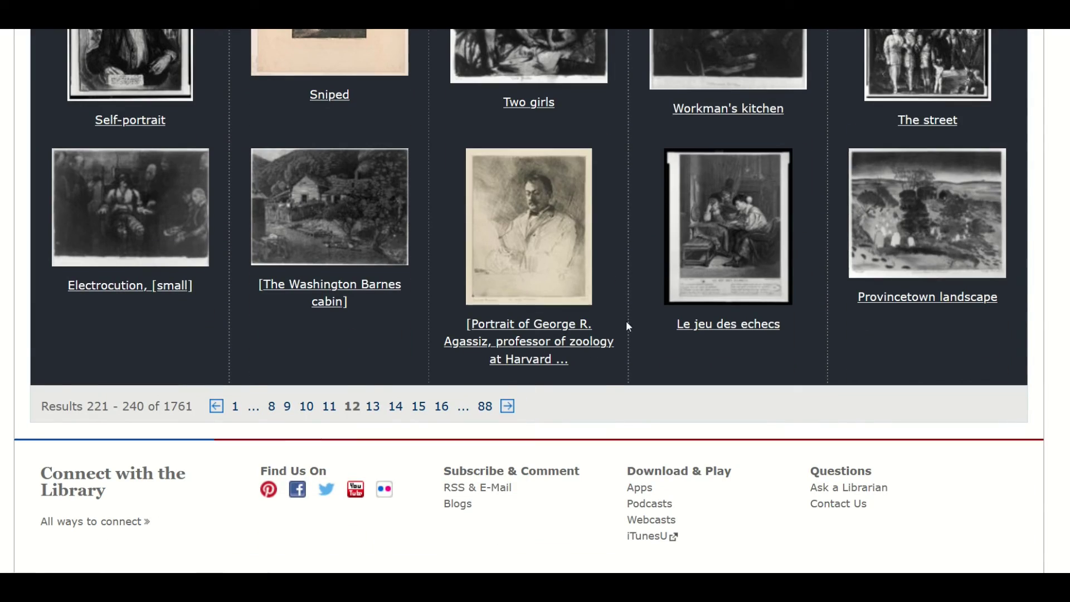
pyautogui.scroll(-6, 629, 327)
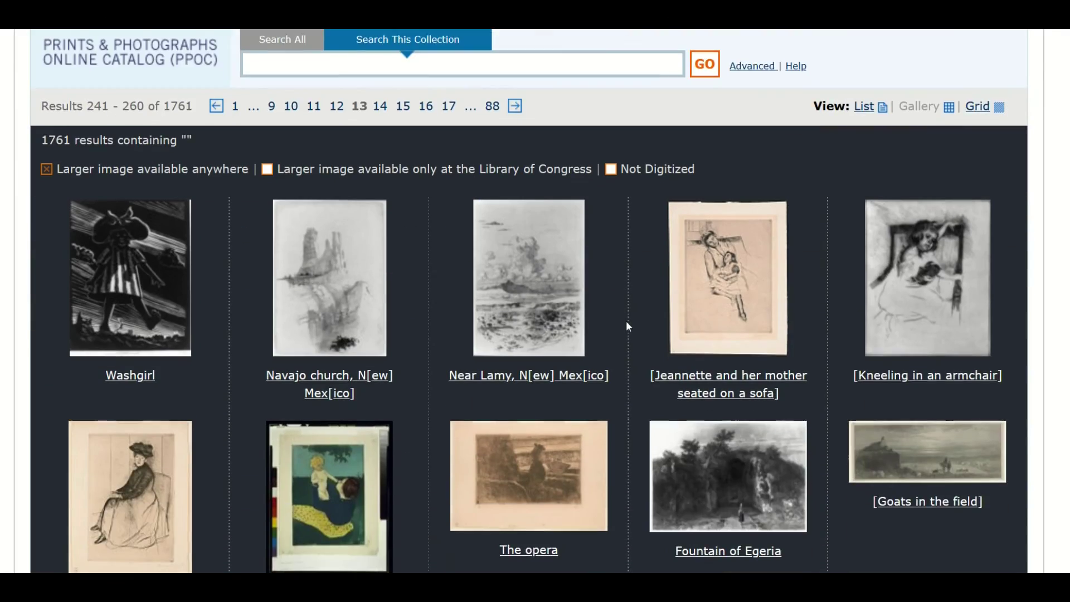
pyautogui.scroll(-3, 628, 327)
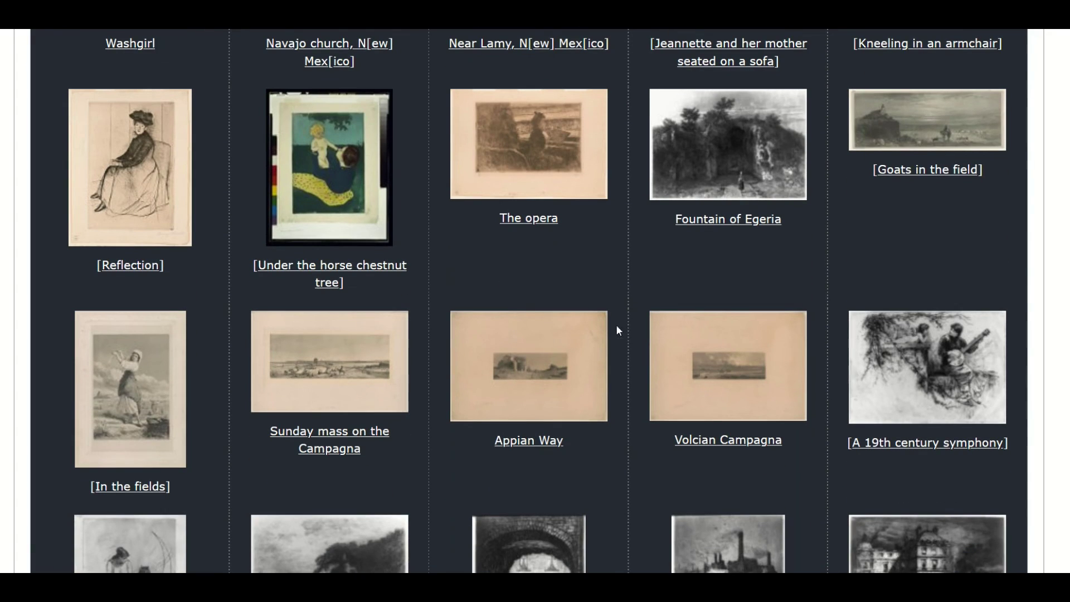
pyautogui.scroll(-5, 600, 340)
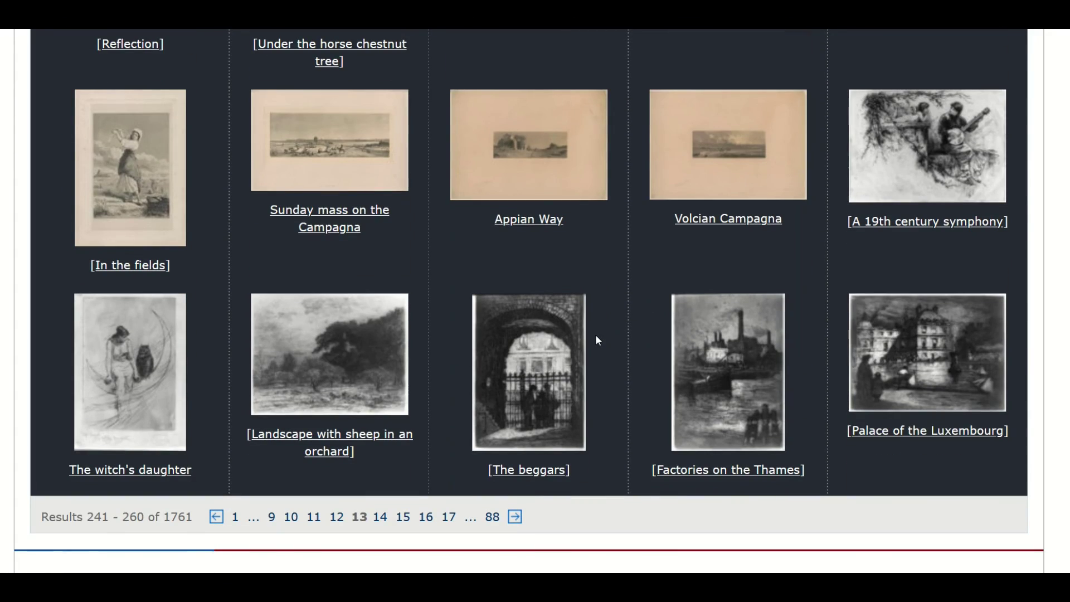